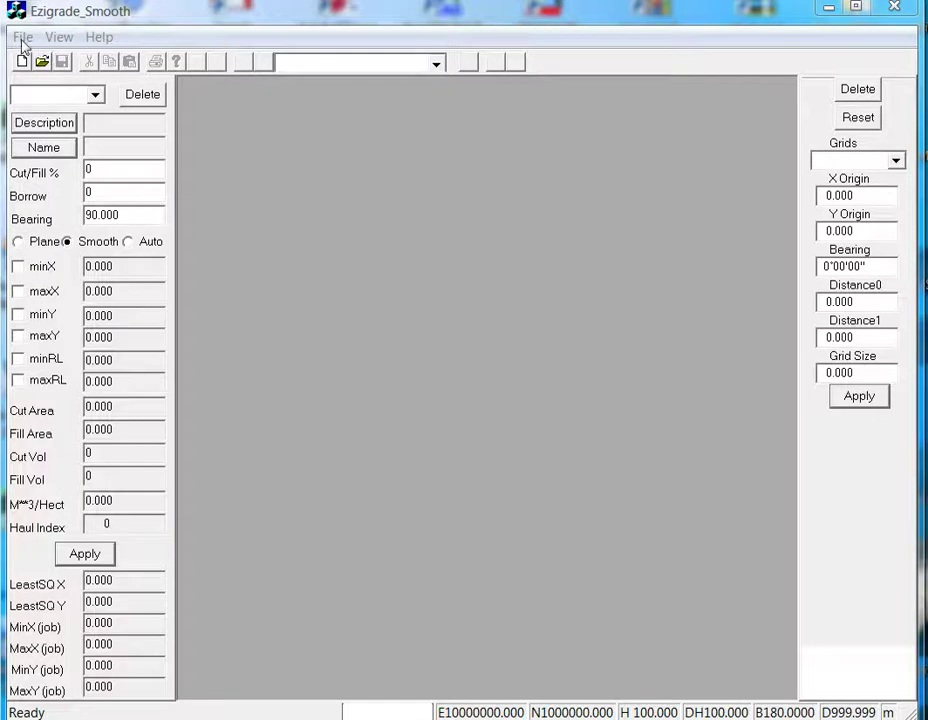
- Create a new job database named example1 in the ezigrade2 folder under Documents and maximize its window
{"action": "left_click", "coordinate": [23, 39]}
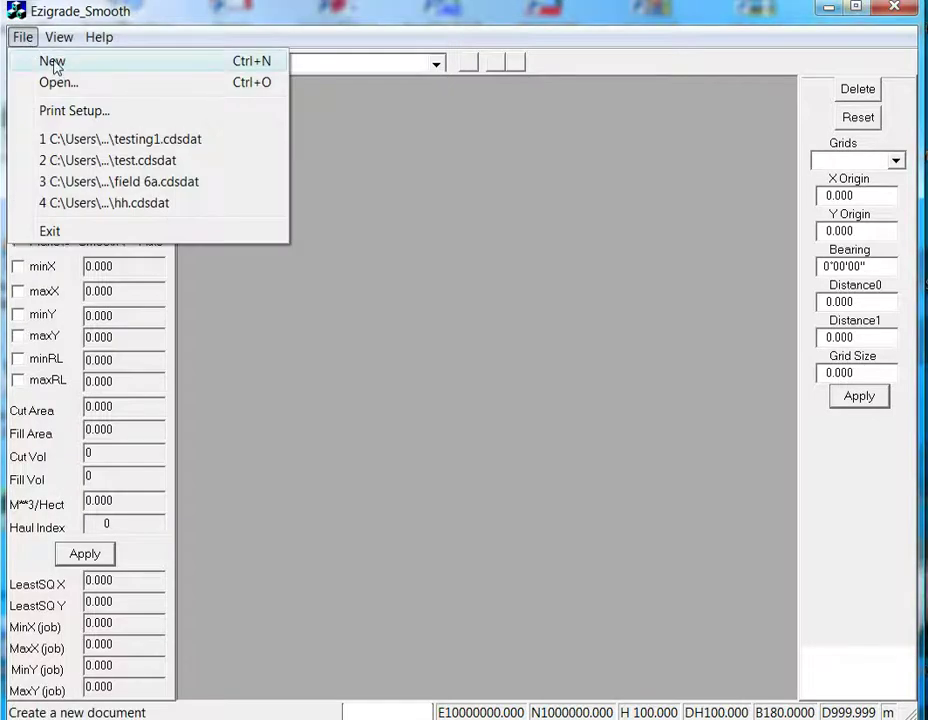
{"action": "left_click", "coordinate": [54, 62]}
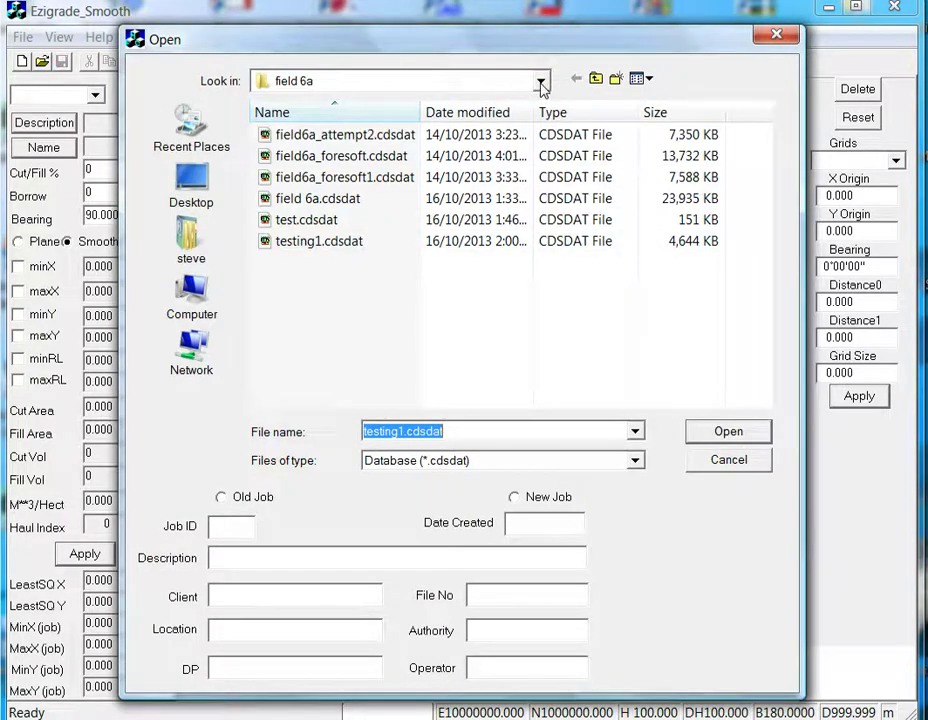
{"action": "left_click", "coordinate": [192, 237]}
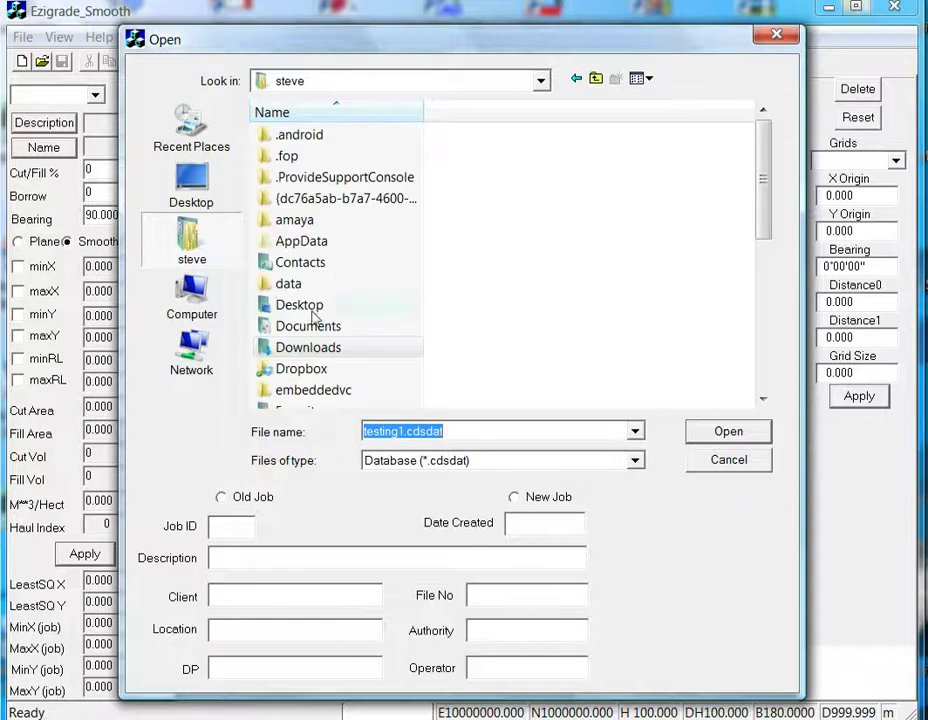
{"action": "left_click", "coordinate": [282, 333]}
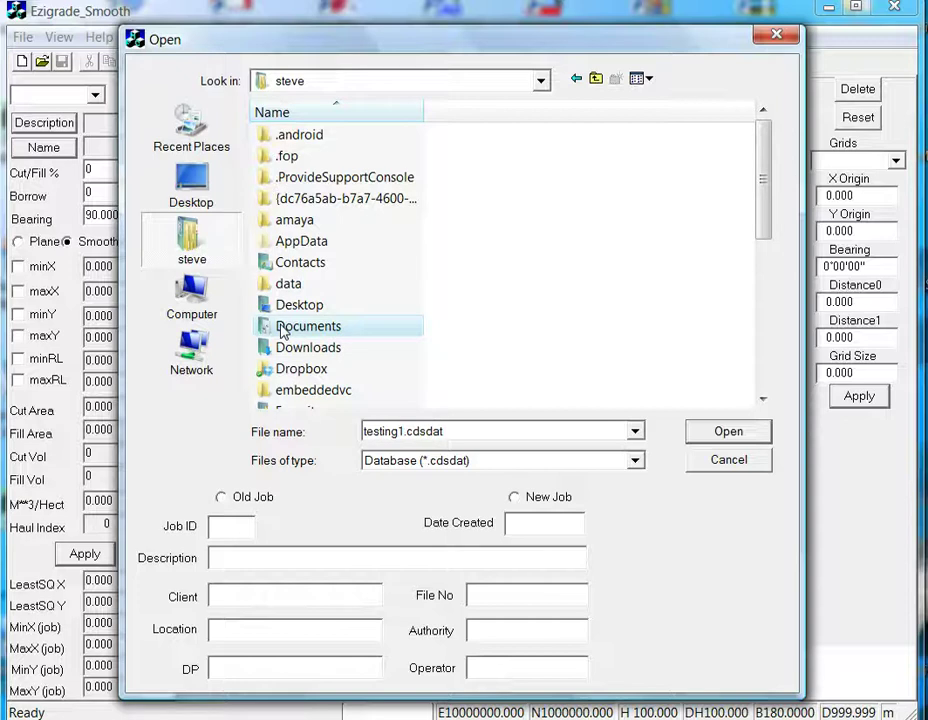
{"action": "double_click", "coordinate": [282, 333]}
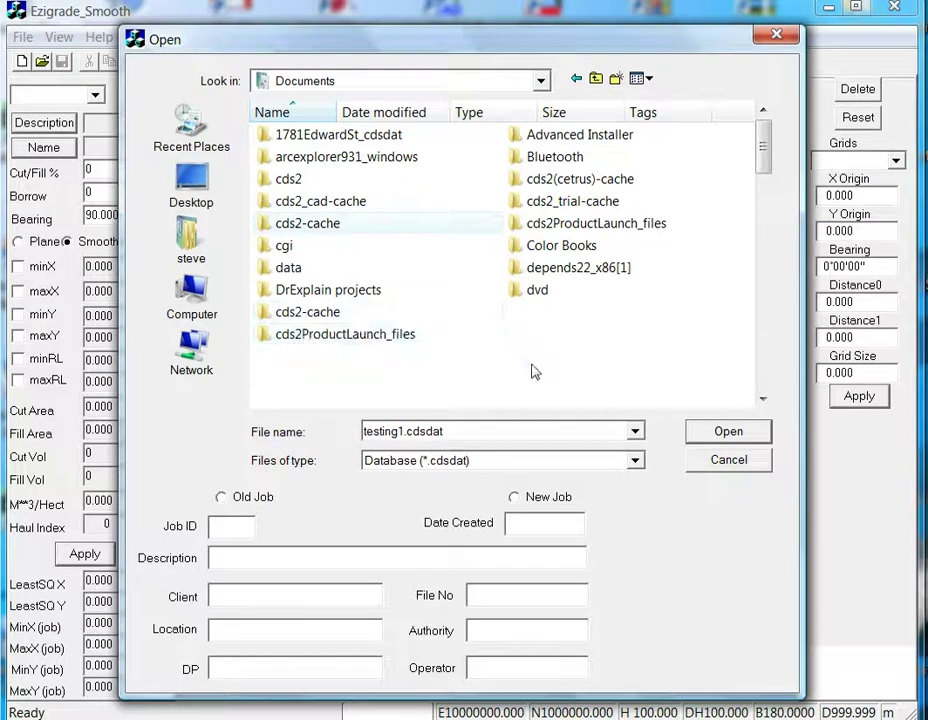
{"action": "left_click_drag", "start_coordinate": [766, 162], "coordinate": [747, 270]}
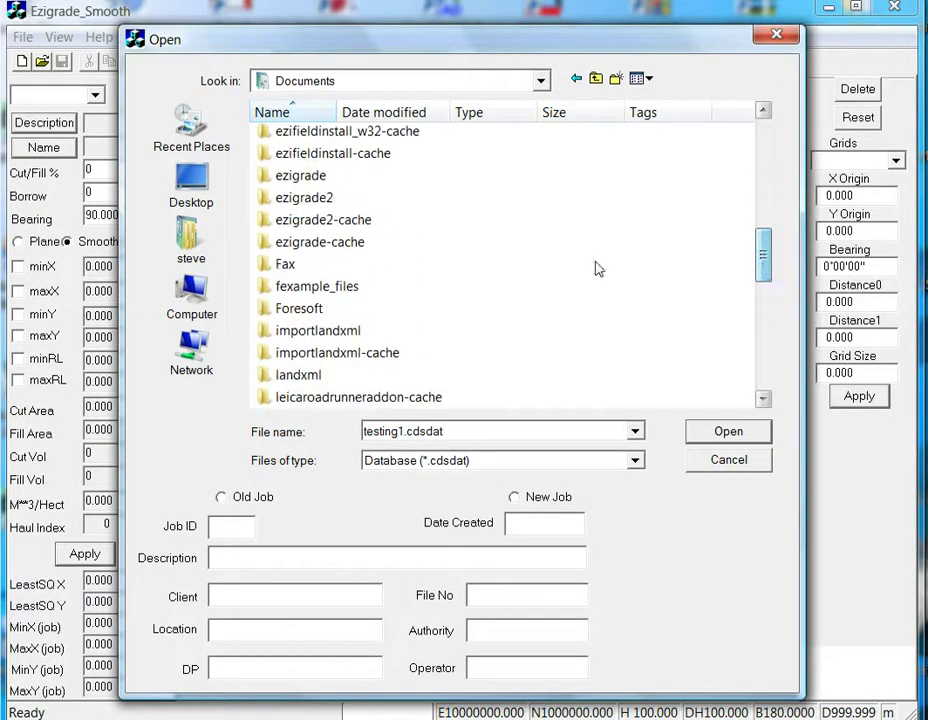
{"action": "double_click", "coordinate": [316, 198]}
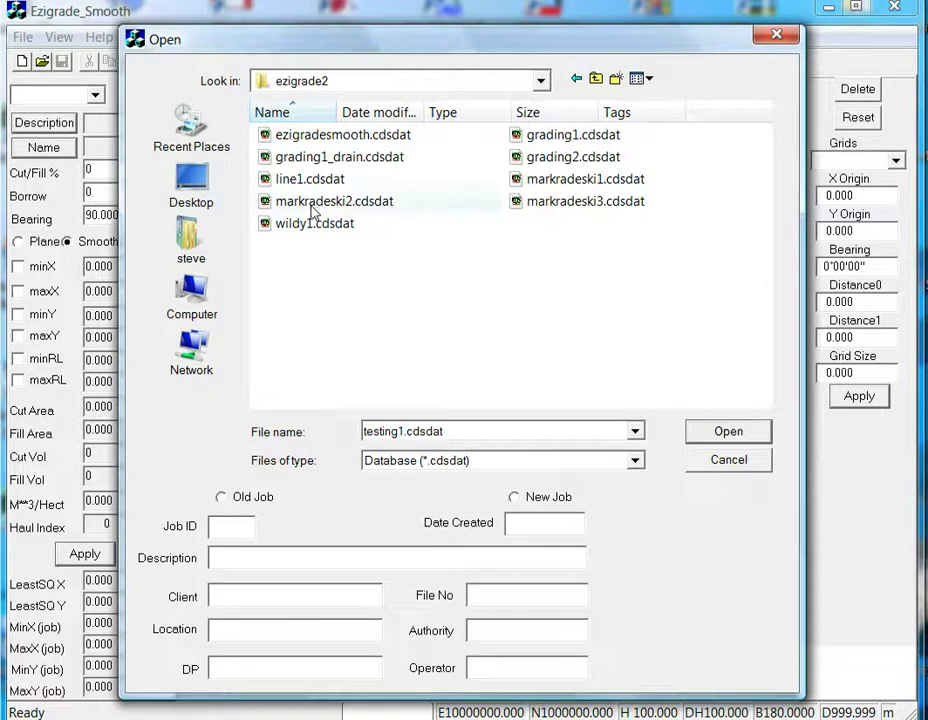
{"action": "left_click_drag", "start_coordinate": [451, 432], "coordinate": [364, 433]}
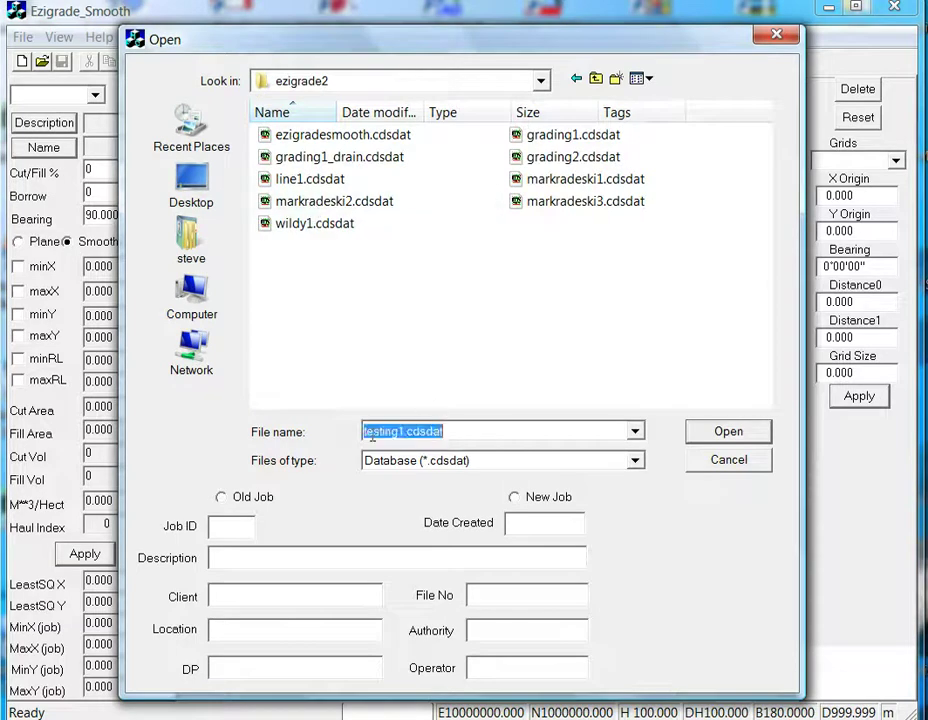
{"action": "type", "text": "example1"}
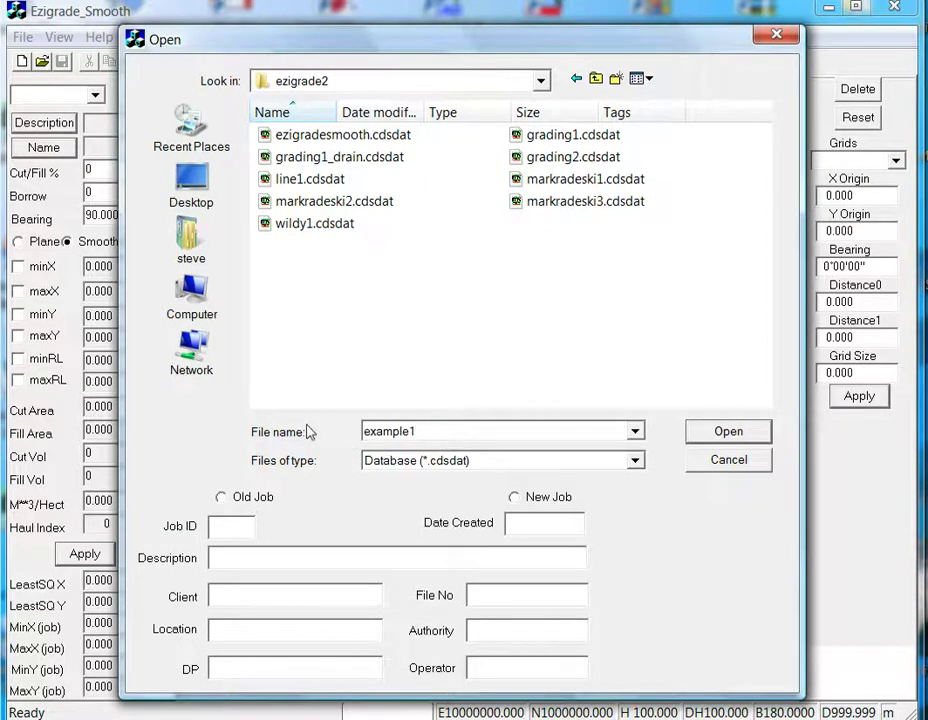
{"action": "left_click", "coordinate": [710, 435]}
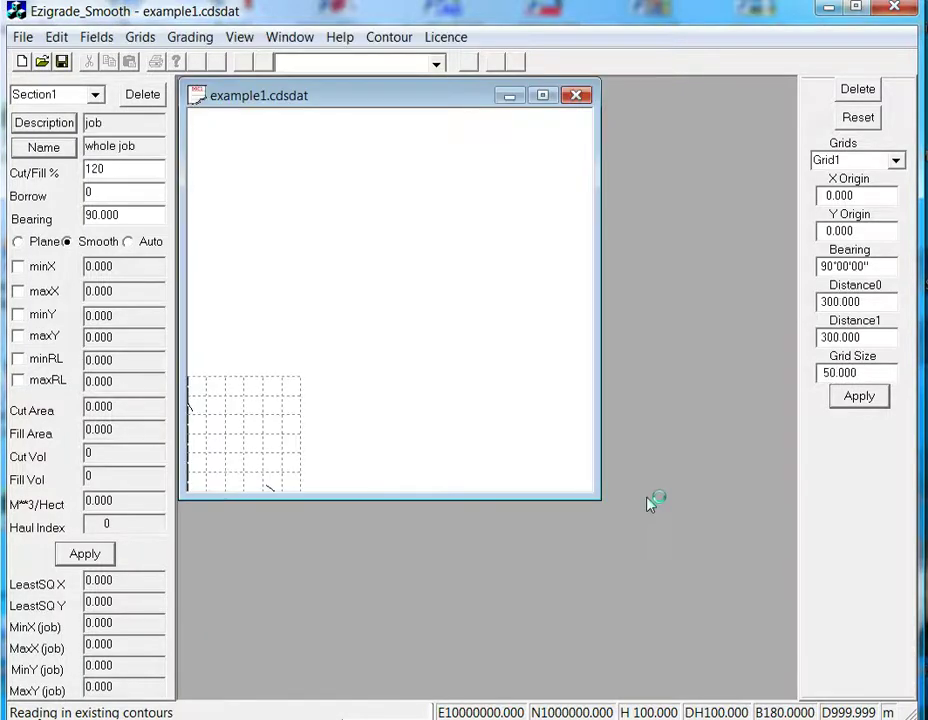
{"action": "left_click", "coordinate": [541, 97]}
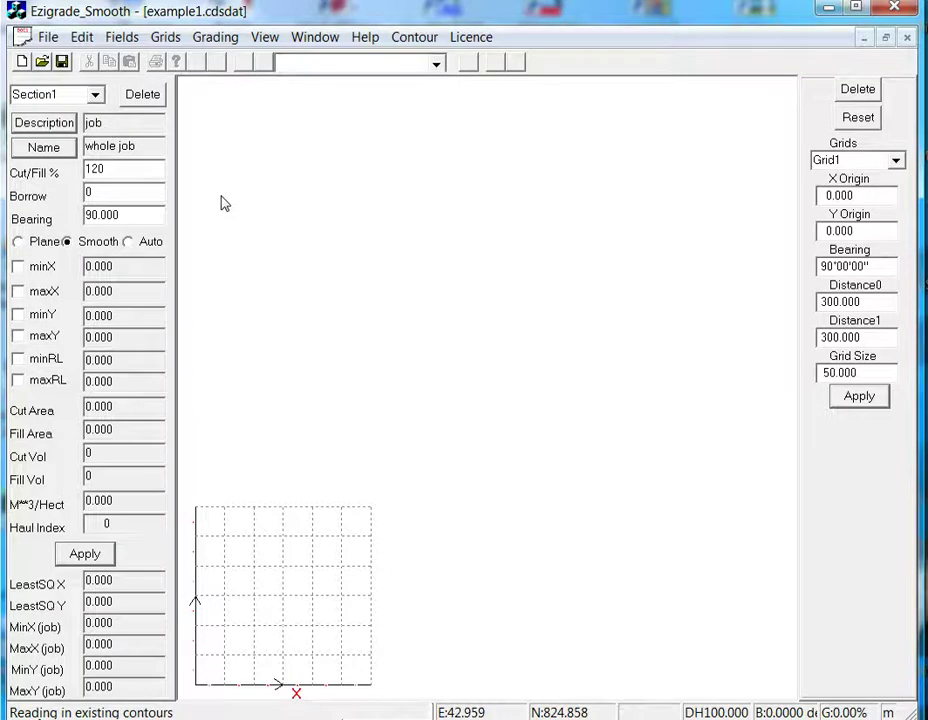
- Import the MultiPlane text file MultiPlane.txt from the Downloads folder into the job
{"action": "left_click", "coordinate": [48, 38]}
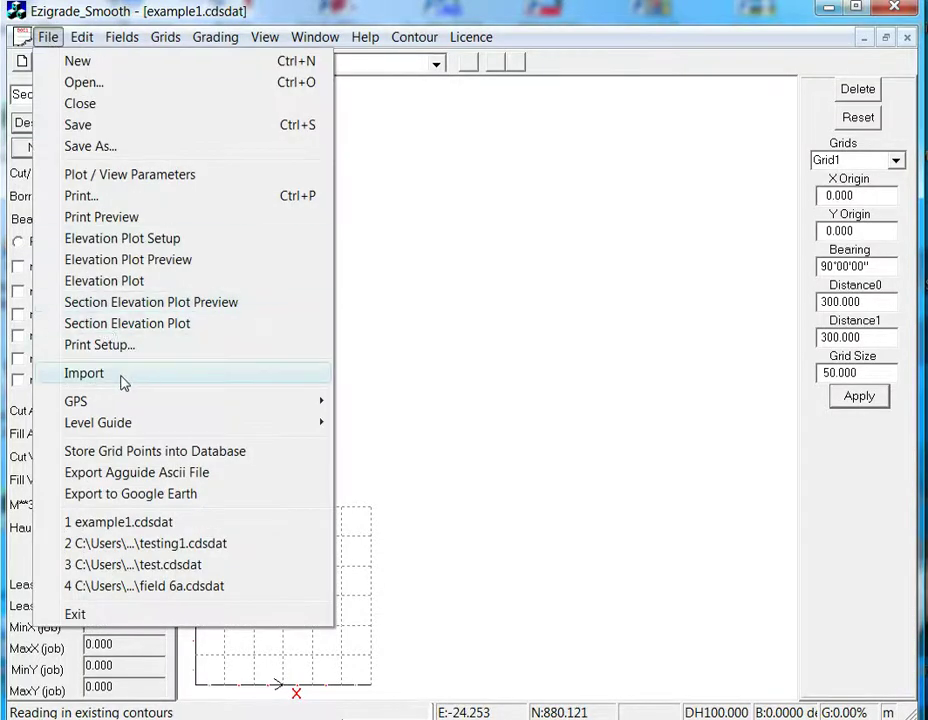
{"action": "left_click", "coordinate": [121, 379]}
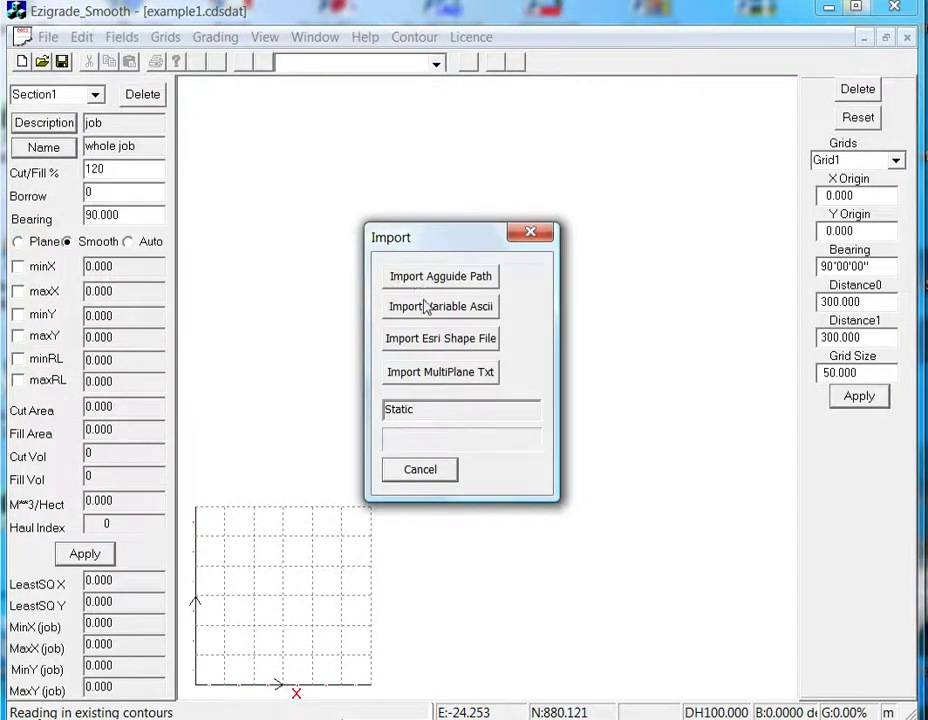
{"action": "left_click", "coordinate": [427, 372]}
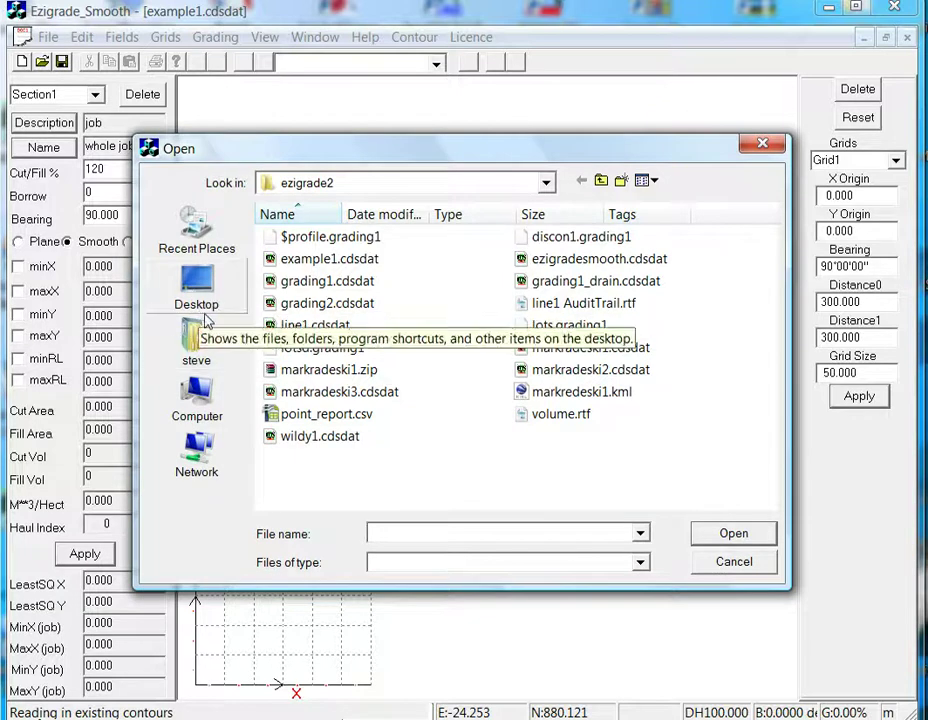
{"action": "left_click", "coordinate": [194, 337]}
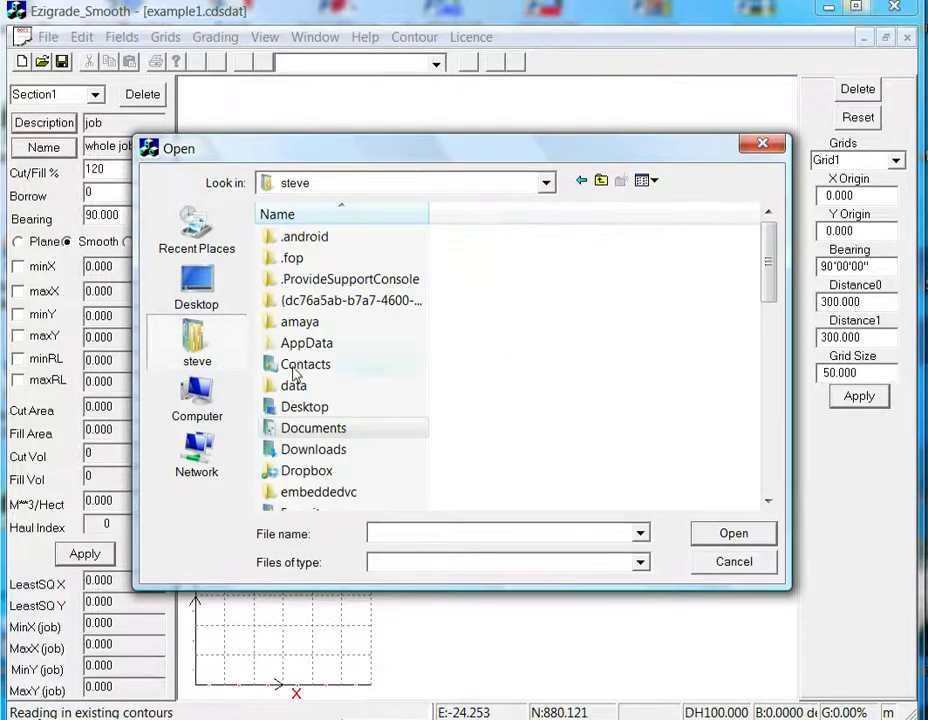
{"action": "double_click", "coordinate": [310, 452]}
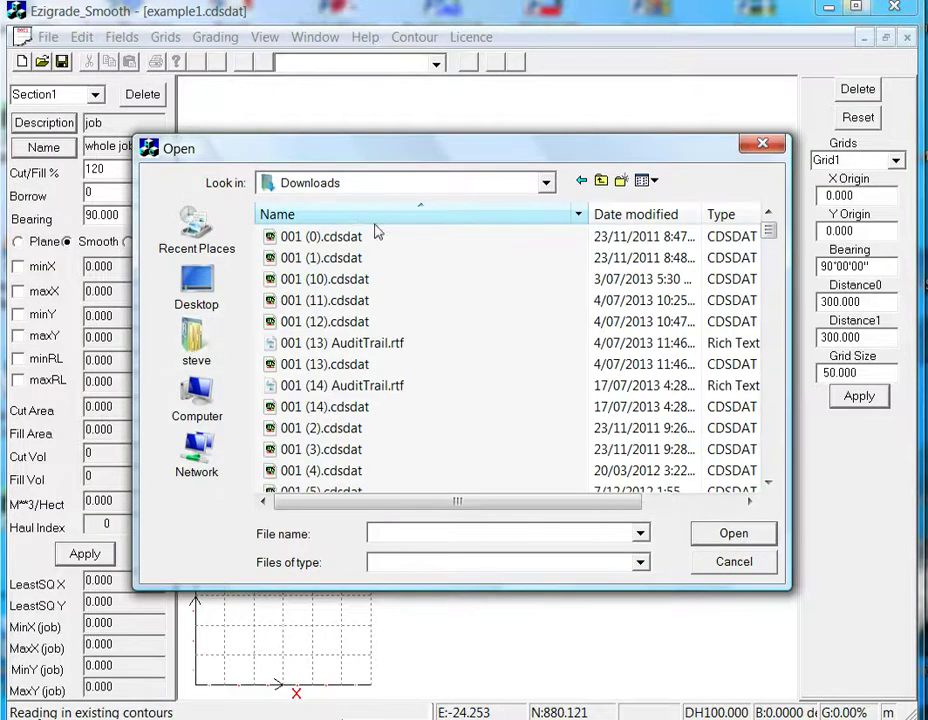
{"action": "left_click_drag", "start_coordinate": [769, 229], "coordinate": [772, 379]}
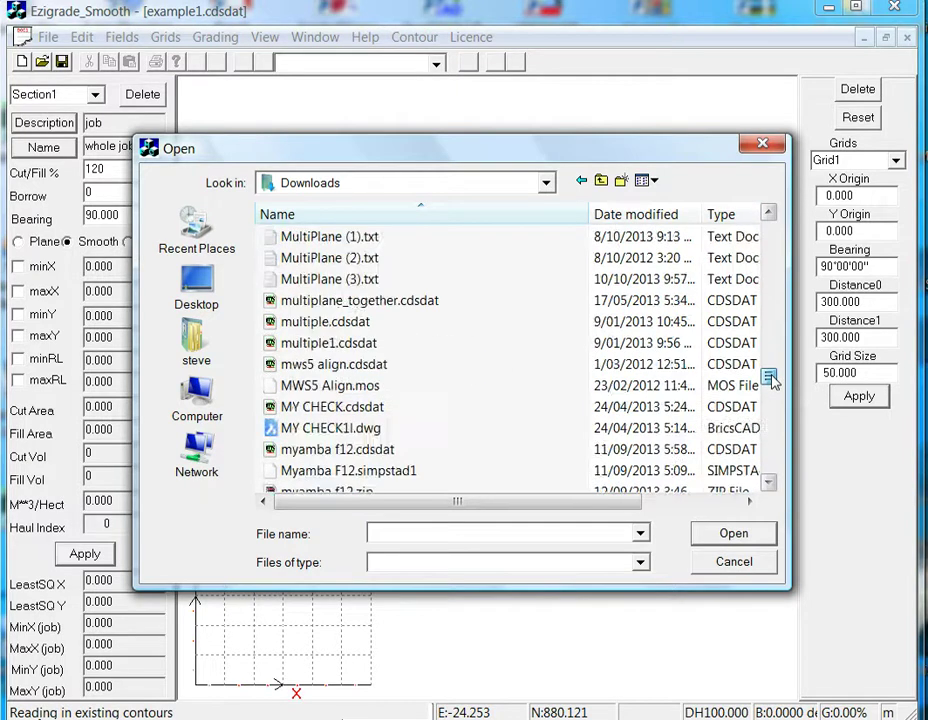
{"action": "left_click", "coordinate": [769, 213]}
{"action": "left_click", "coordinate": [769, 213]}
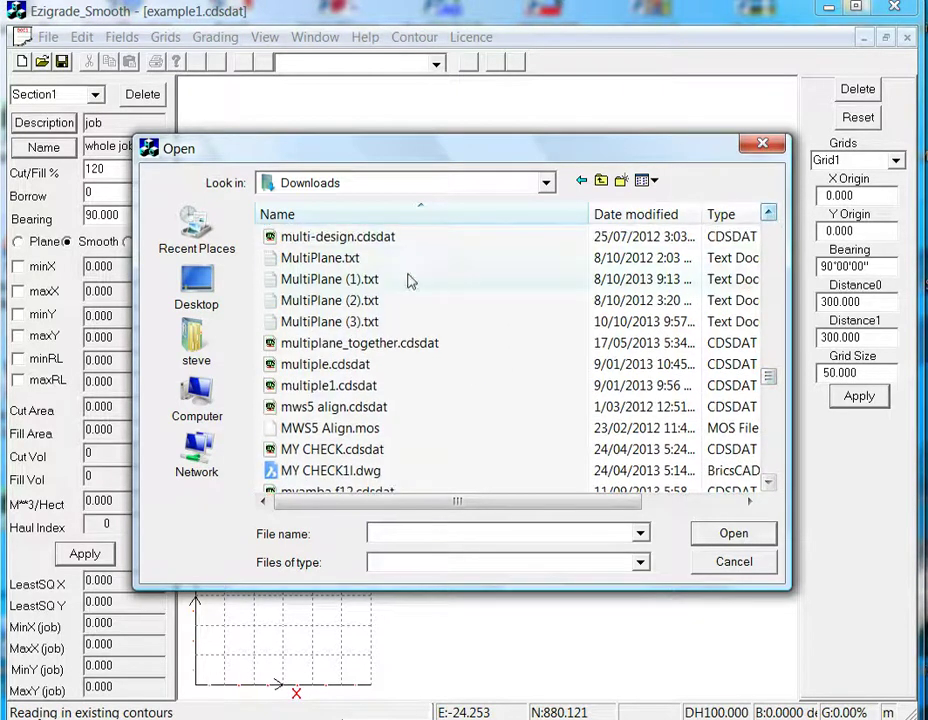
{"action": "left_click", "coordinate": [310, 258]}
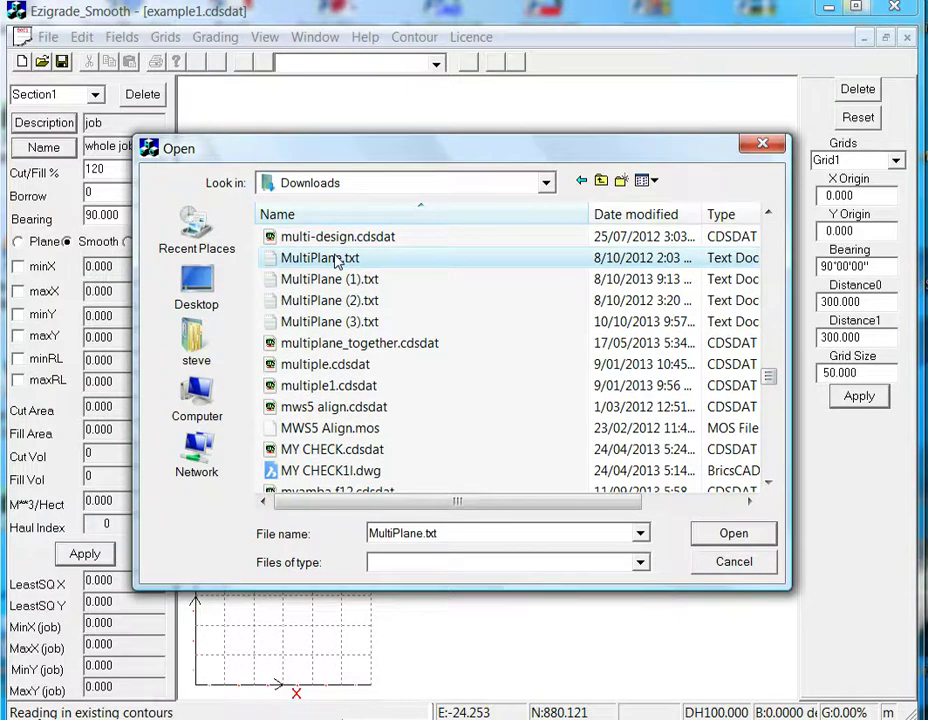
{"action": "left_click", "coordinate": [733, 535]}
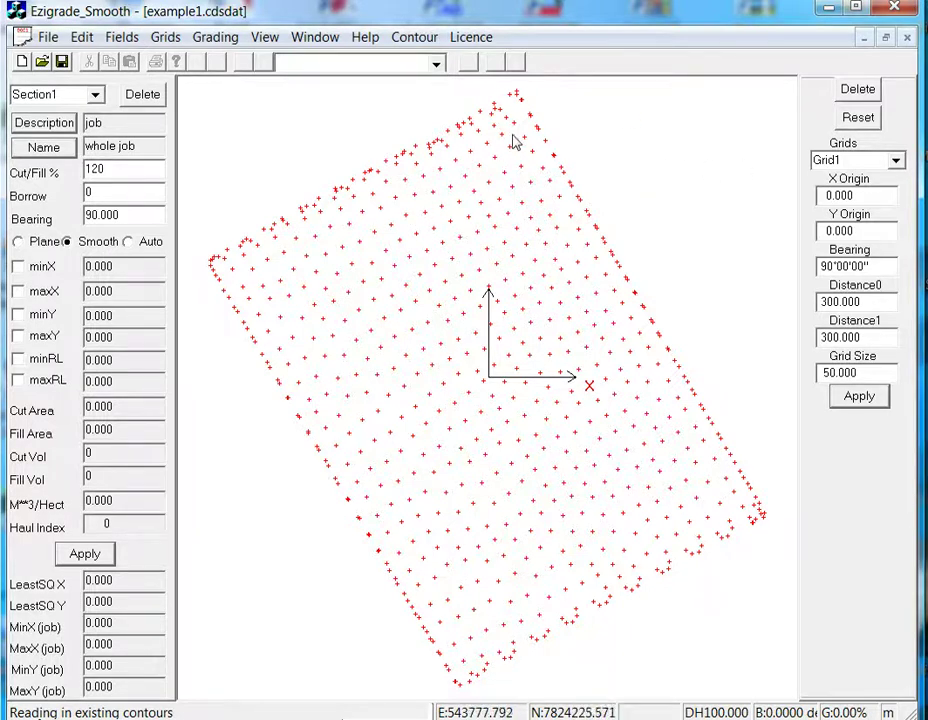
- Reset the grid onto the survey points and move its origin to the field's southern corner, about 543724.9 east, 7823608.4 north
{"action": "left_click", "coordinate": [861, 124]}
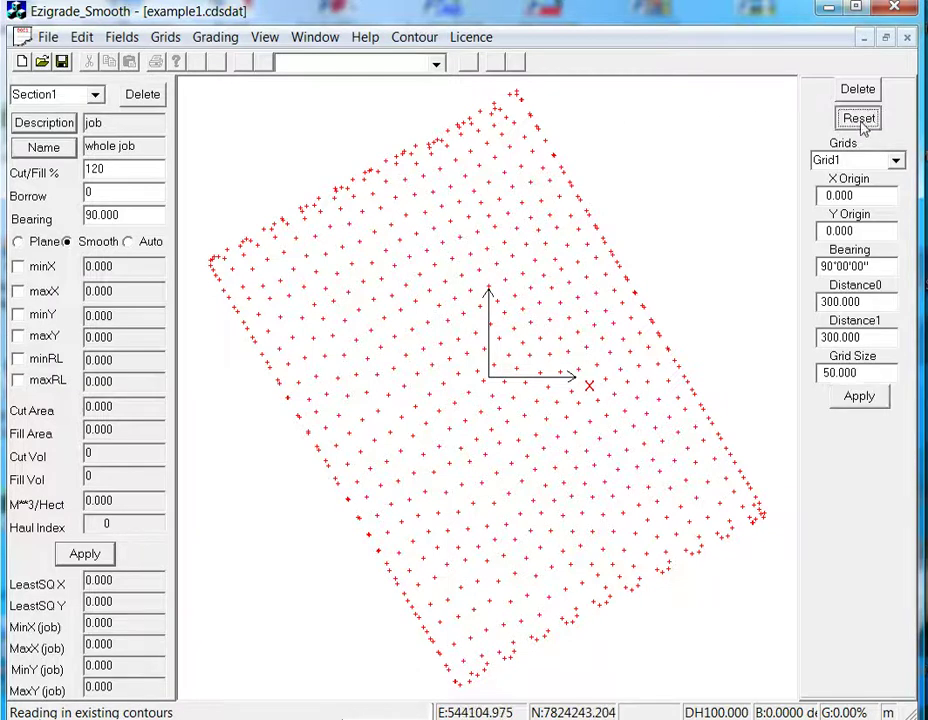
{"action": "left_click", "coordinate": [492, 265]}
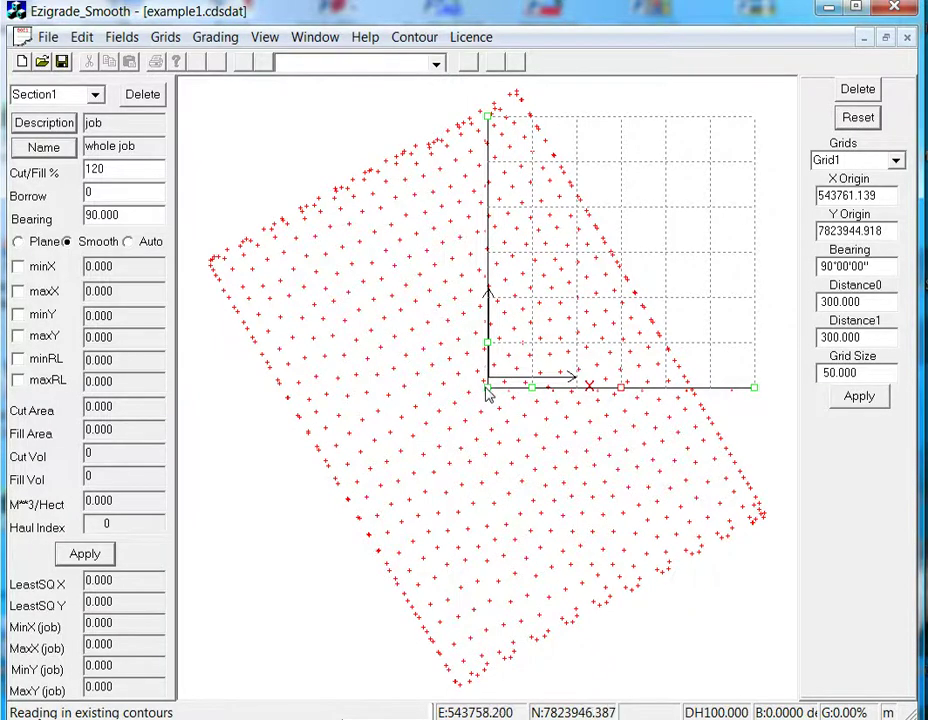
{"action": "left_click_drag", "start_coordinate": [487, 392], "coordinate": [455, 693]}
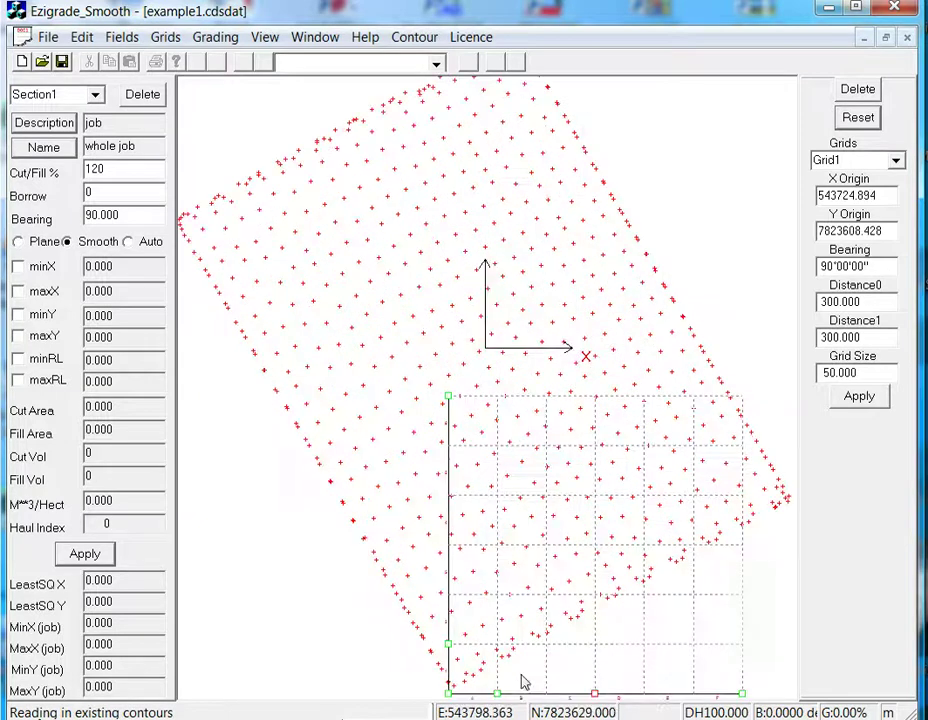
- Rotate the grid to a bearing of about 61°37' along the field edge and stretch Distance1 to about 580 m
{"action": "left_click_drag", "start_coordinate": [594, 694], "coordinate": [585, 627]}
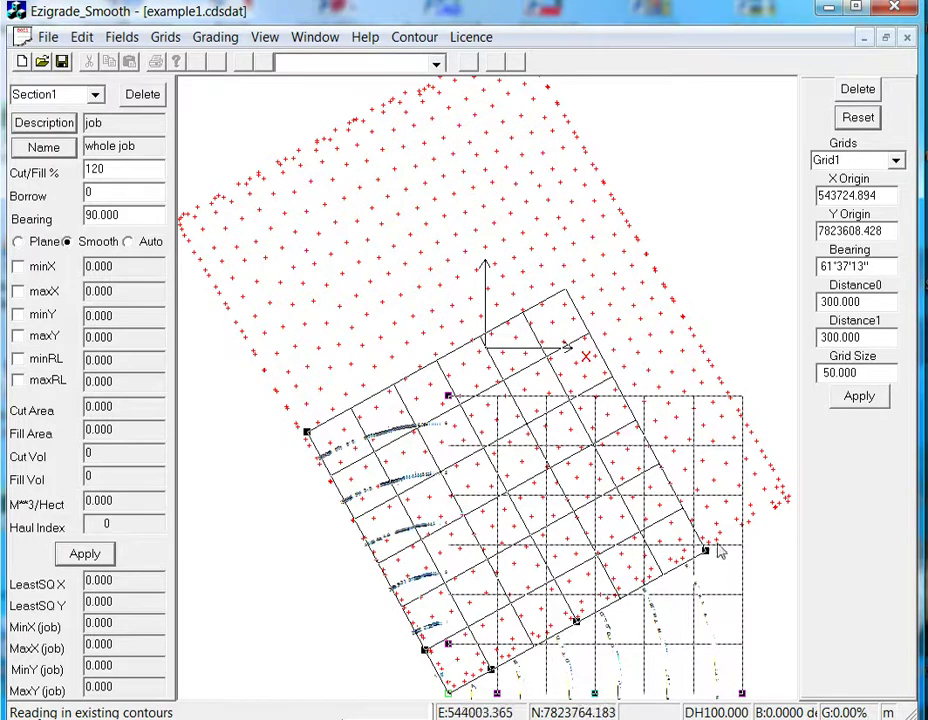
{"action": "mouse_move", "coordinate": [710, 555]}
{"action": "left_mouse_down"}
{"action": "mouse_move", "coordinate": [786, 527]}
{"action": "mouse_move", "coordinate": [798, 508]}
{"action": "mouse_move", "coordinate": [714, 550]}
{"action": "left_mouse_up"}
{"action": "left_click_drag", "start_coordinate": [309, 434], "coordinate": [180, 188]}
{"action": "scroll", "coordinate": [331, 352], "scroll_direction": "down", "scroll_amount": 1}
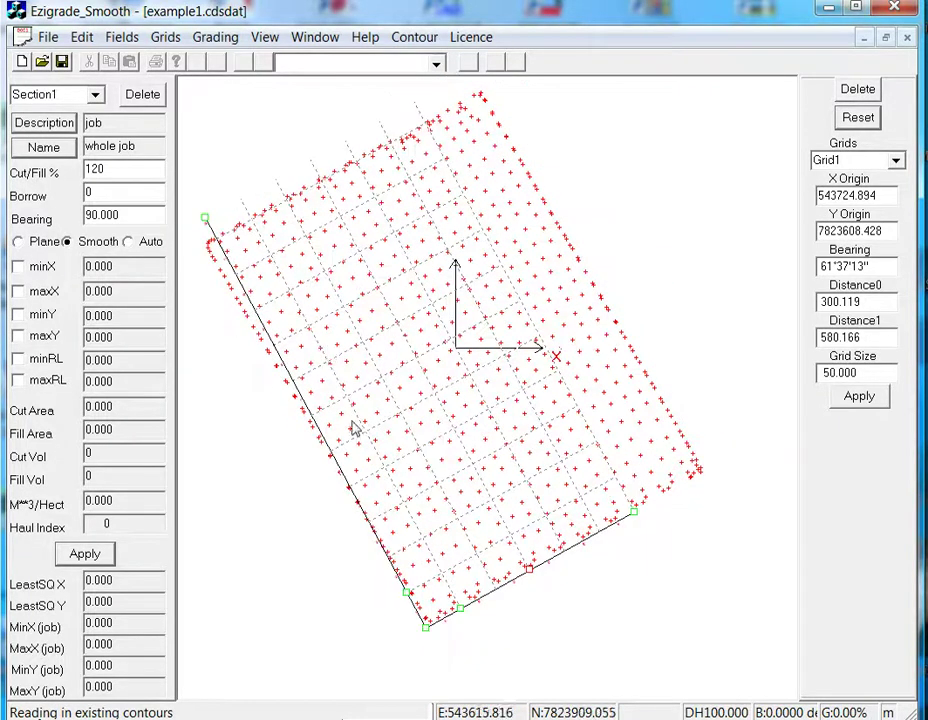
- Shift the grid origin just outside the southern corner and stretch Distance0 to about 455 m at a bearing of about 60°
{"action": "left_click_drag", "start_coordinate": [427, 636], "coordinate": [420, 648]}
{"action": "left_click_drag", "start_coordinate": [526, 583], "coordinate": [773, 418]}
{"action": "left_click_drag", "start_coordinate": [361, 673], "coordinate": [368, 676]}
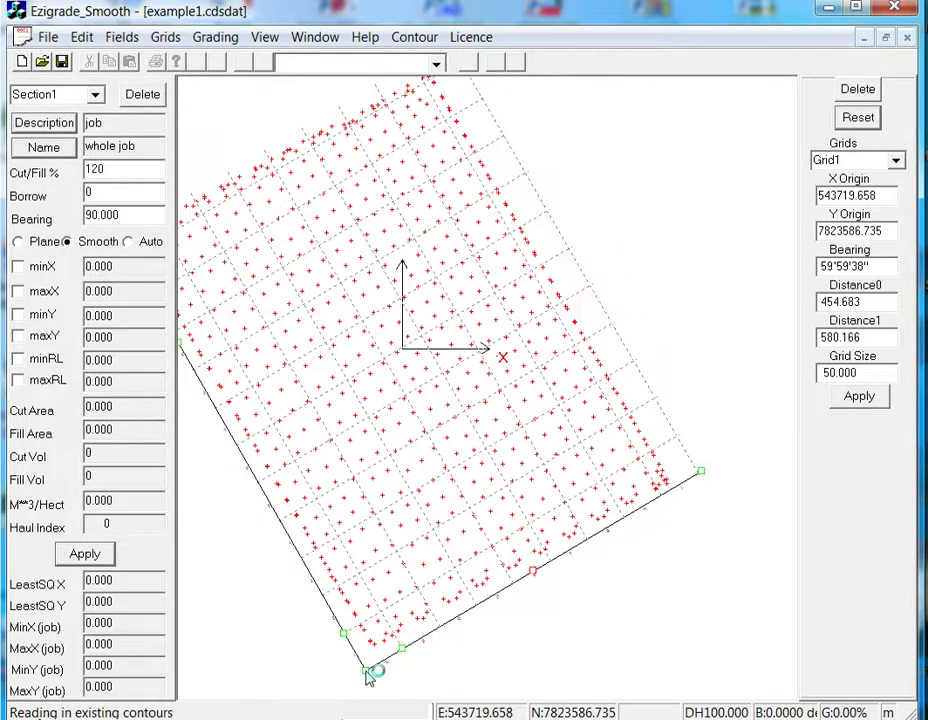
- Extend the grid's Distance1 side to about 606 m, past the field's northwestern edge
{"action": "middle_click_drag", "start_coordinate": [402, 538], "coordinate": [513, 598]}
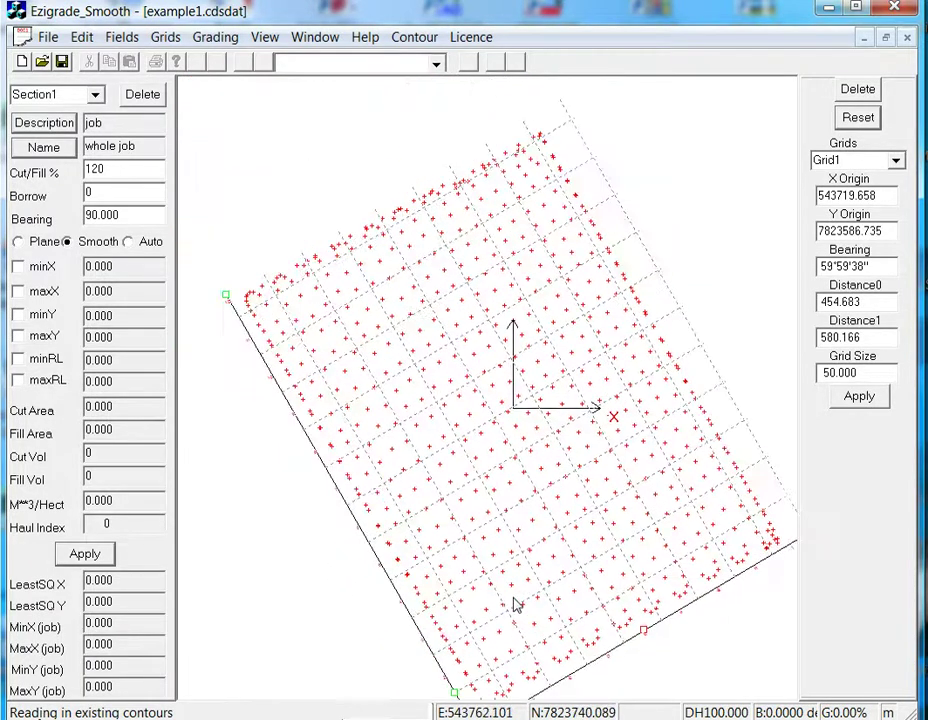
{"action": "left_click_drag", "start_coordinate": [227, 297], "coordinate": [218, 278]}
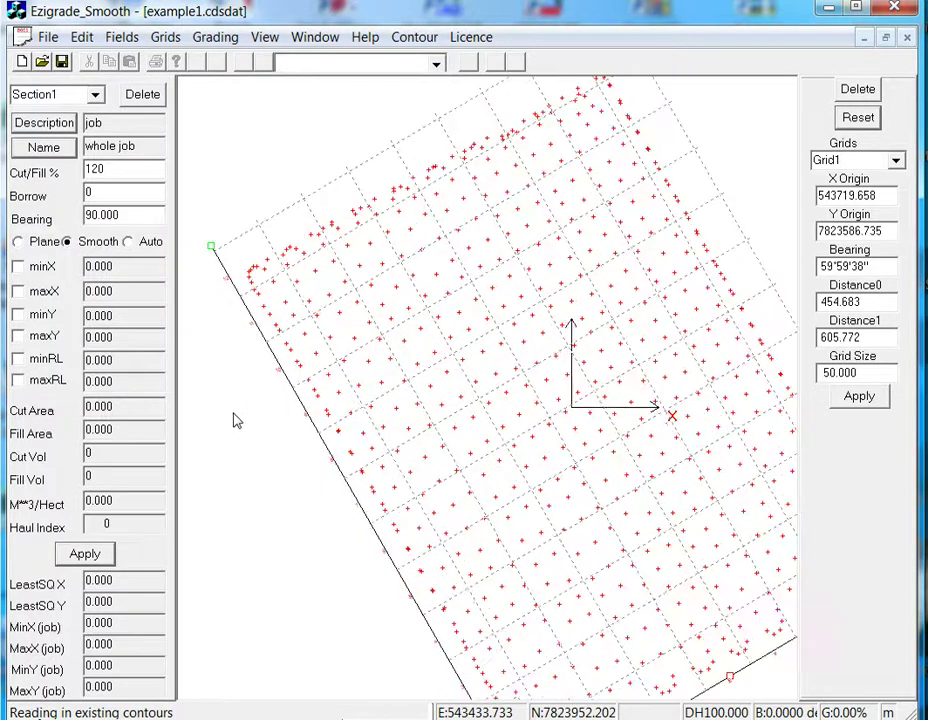
{"action": "left_click_drag", "start_coordinate": [272, 444], "coordinate": [267, 393]}
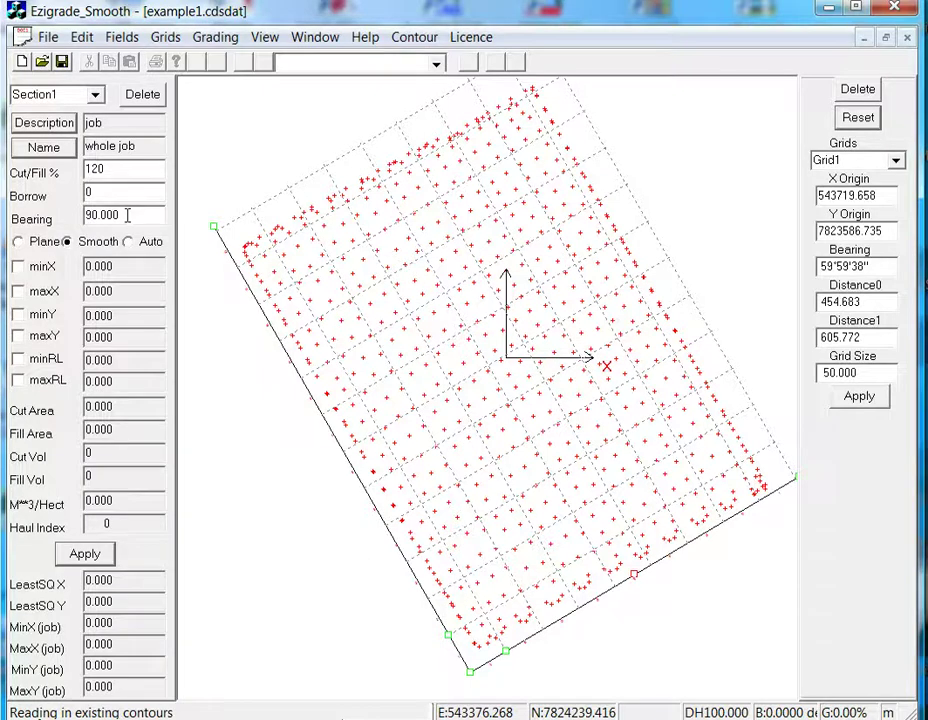
- Set the section's design type to Plane and try to run the grading
{"action": "left_click", "coordinate": [18, 243]}
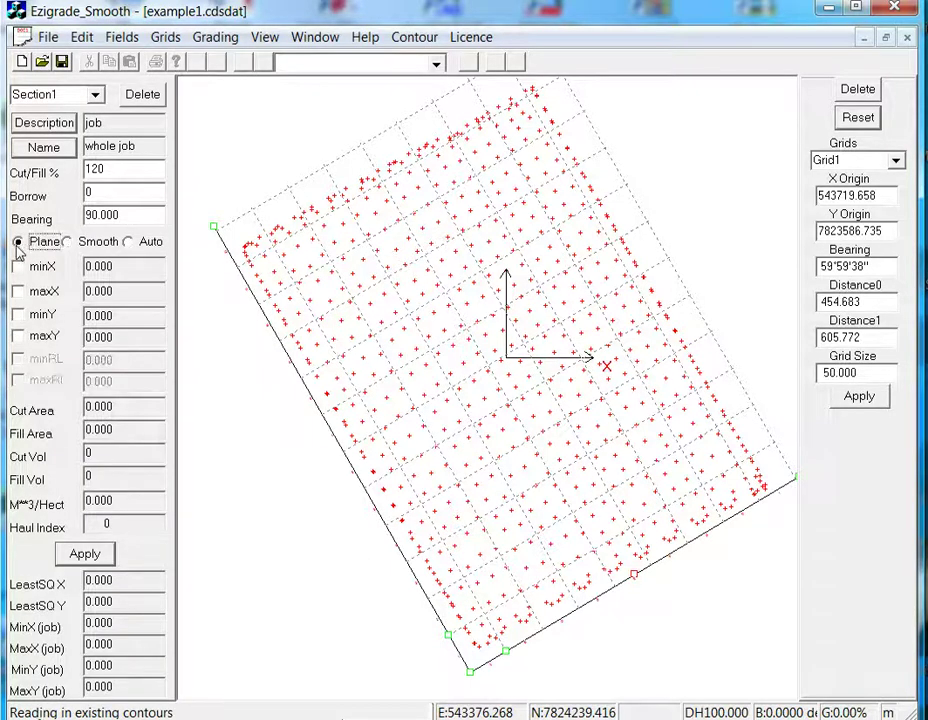
{"action": "left_click", "coordinate": [211, 39]}
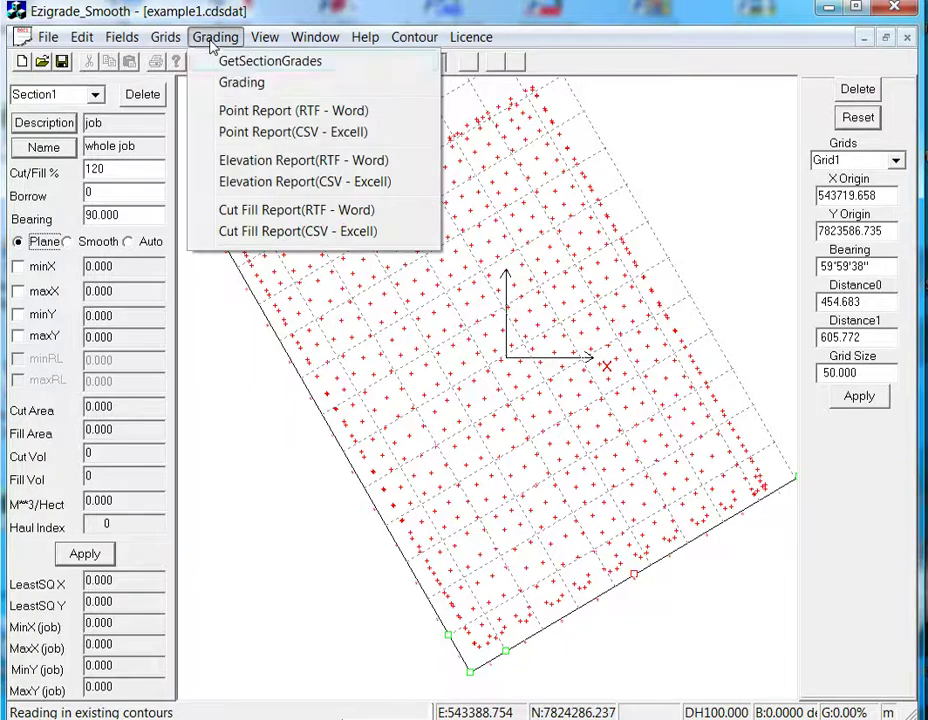
{"action": "left_click", "coordinate": [240, 86]}
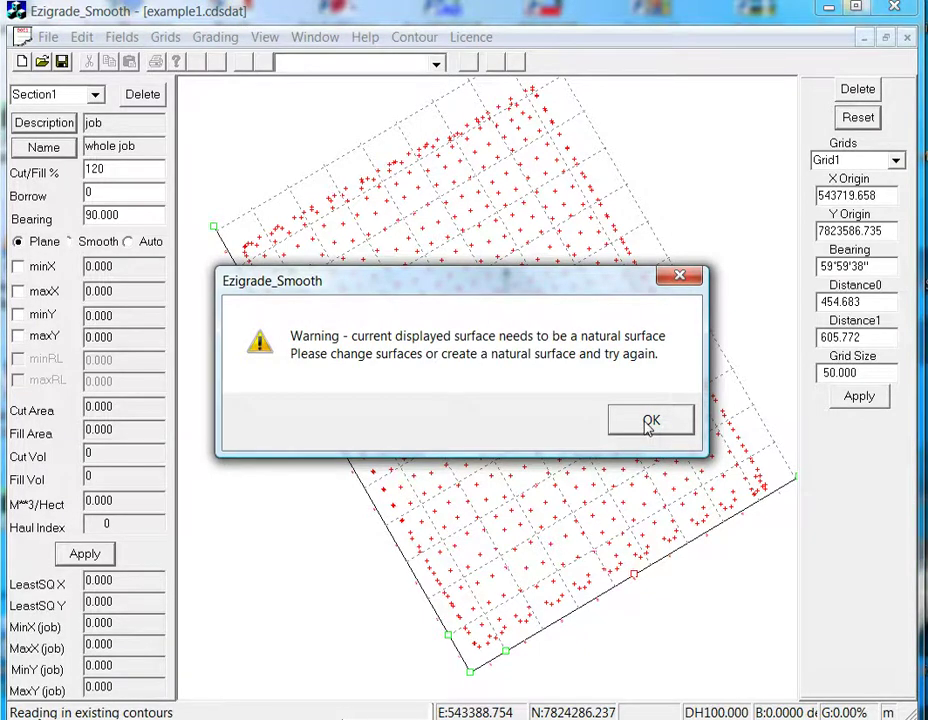
{"action": "left_click", "coordinate": [649, 423]}
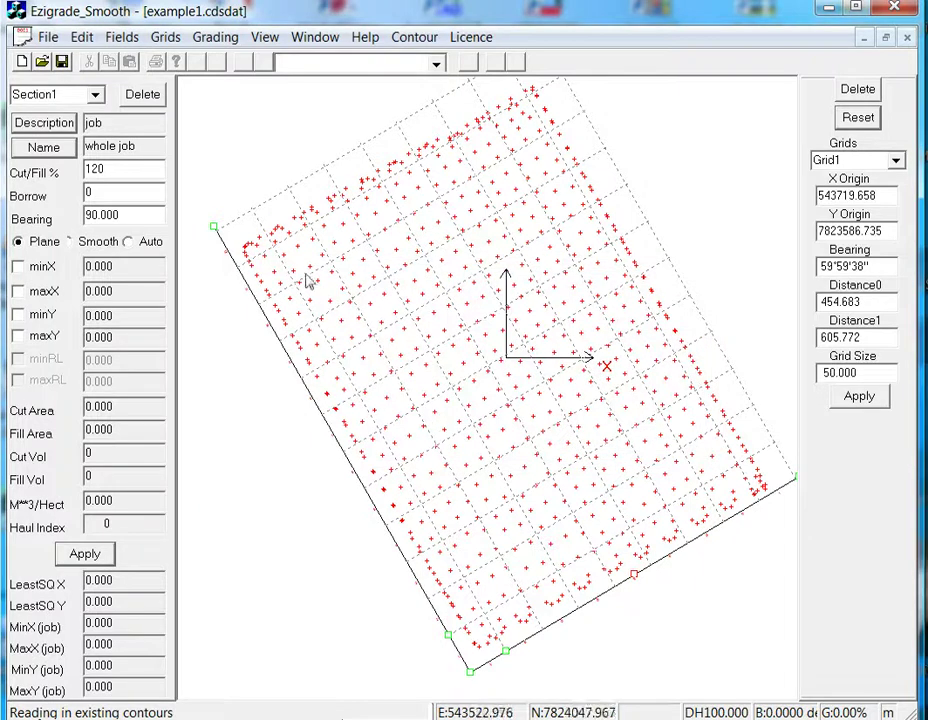
- Form the triangle model of the natural surface and turn on the display of its triangles
{"action": "left_click", "coordinate": [414, 38]}
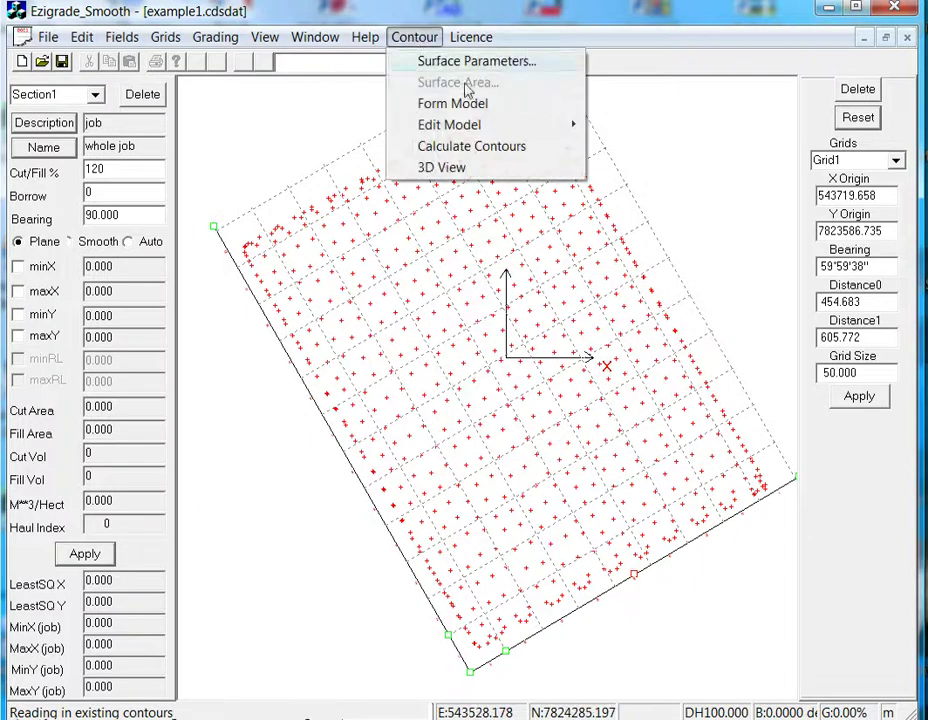
{"action": "left_click", "coordinate": [449, 105]}
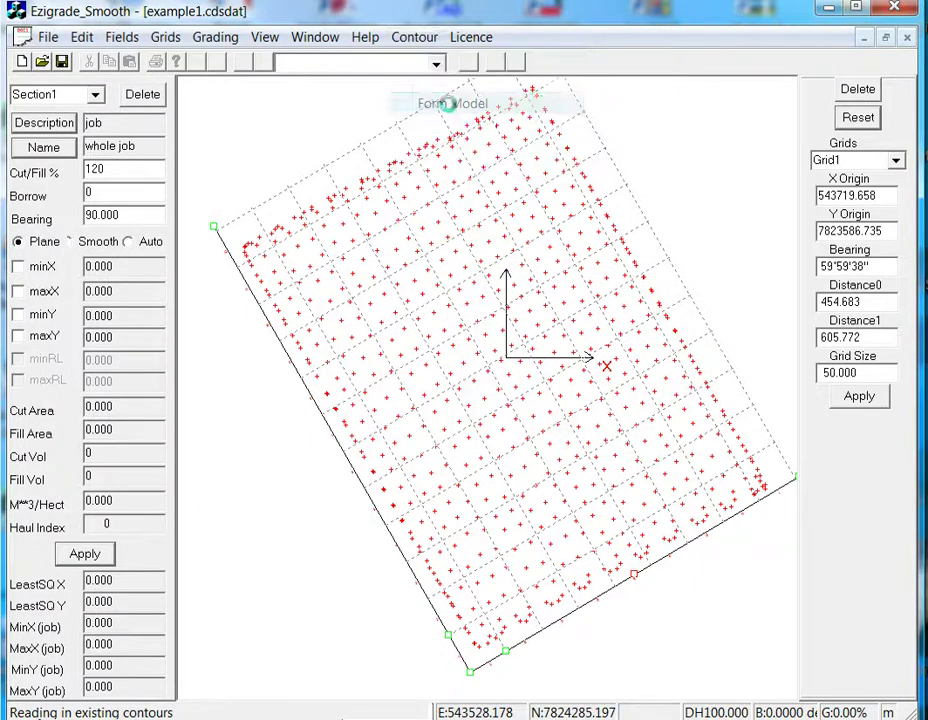
{"action": "left_click", "coordinate": [264, 40]}
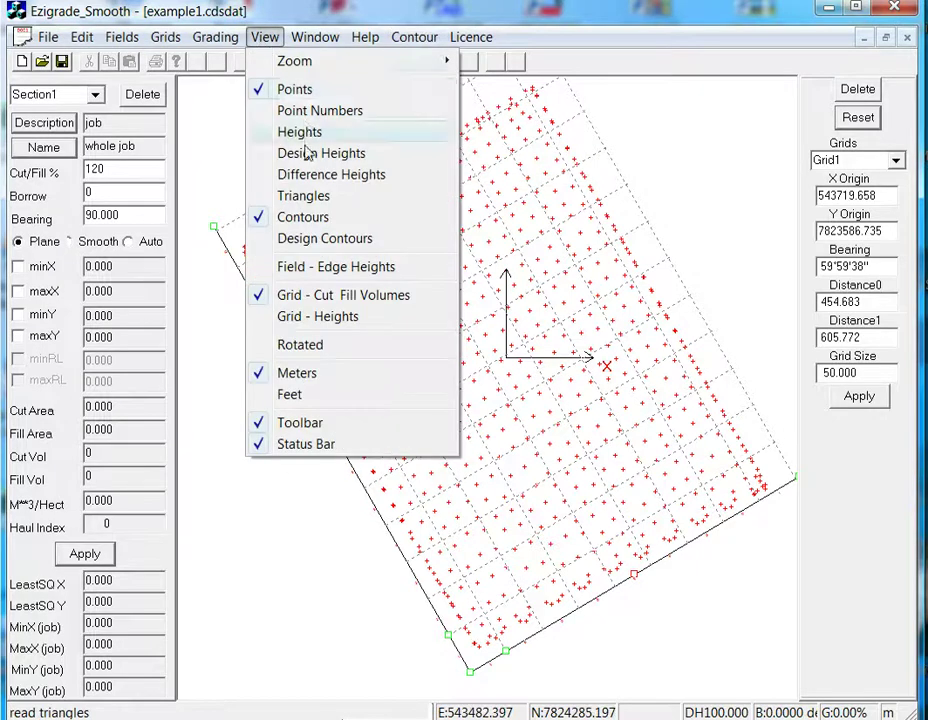
{"action": "left_click", "coordinate": [266, 197]}
- Calculate the contours of the natural surface and save them
{"action": "left_click", "coordinate": [412, 37]}
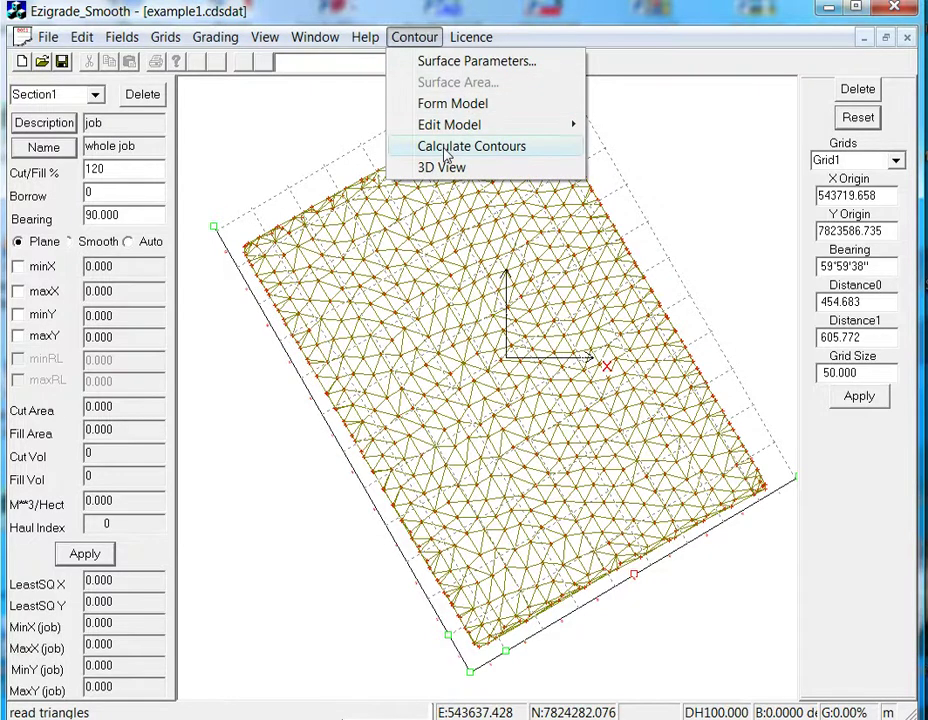
{"action": "left_click", "coordinate": [446, 155]}
{"action": "left_click", "coordinate": [459, 425]}
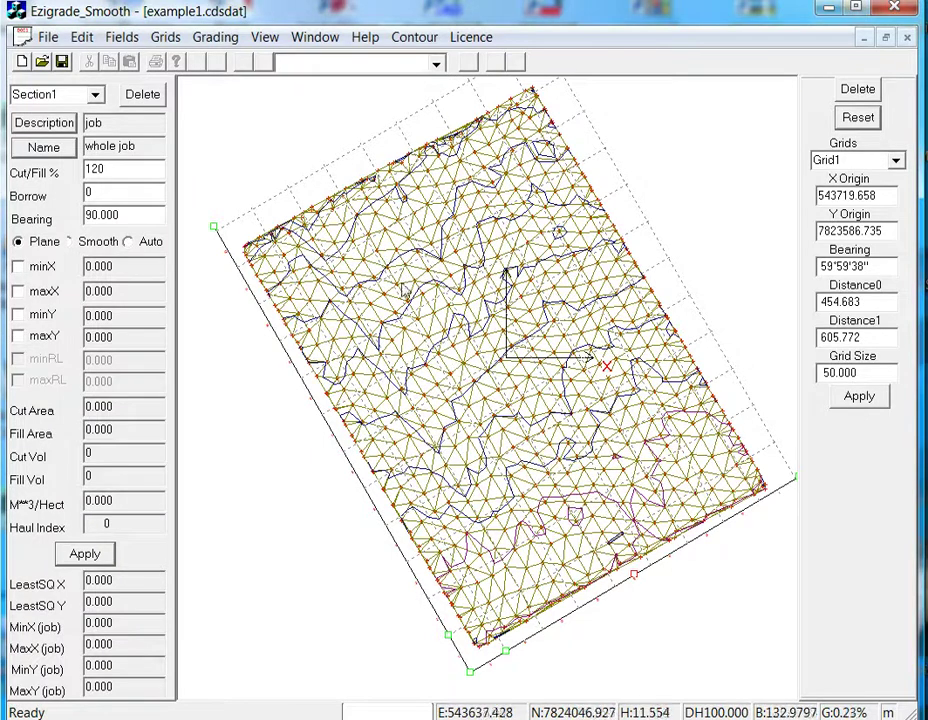
- Run the plane grading, accepting grid size 10, smoothing 35 and sampling 50 without pre- or post-smoothing
{"action": "left_click", "coordinate": [212, 38]}
{"action": "left_click", "coordinate": [241, 84]}
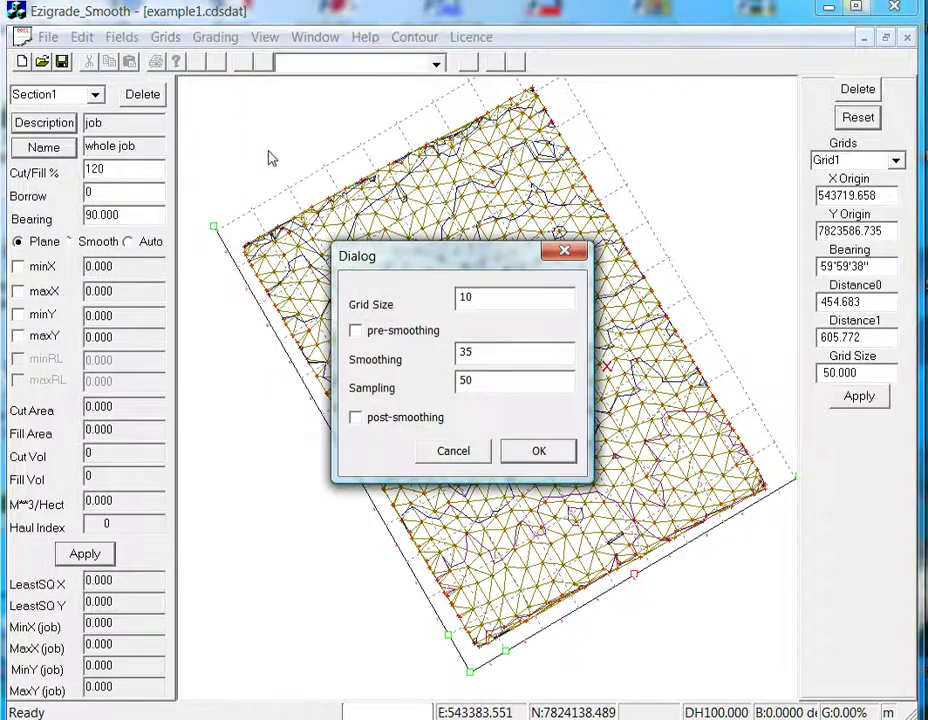
{"action": "left_click", "coordinate": [534, 452]}
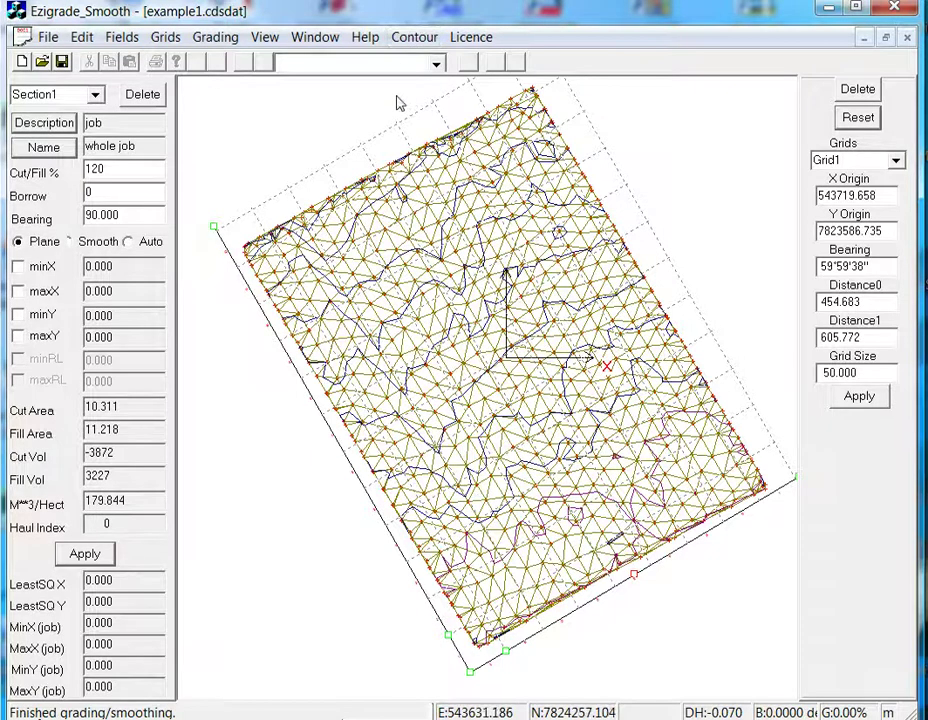
- Add a new surface of type Design and accept its default surface parameters
{"action": "left_click", "coordinate": [411, 40]}
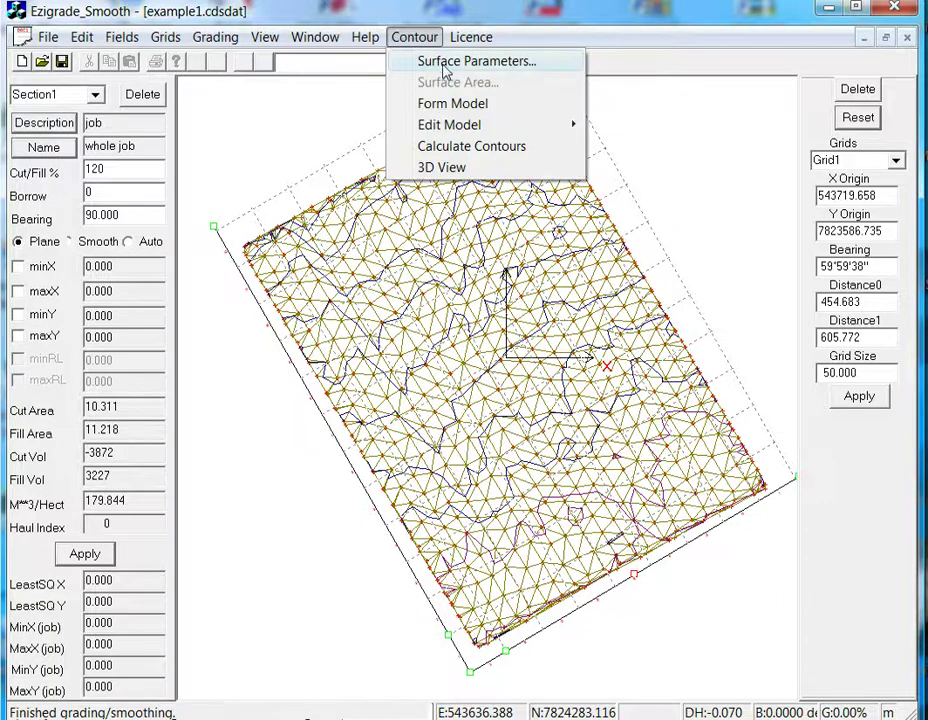
{"action": "left_click", "coordinate": [446, 62]}
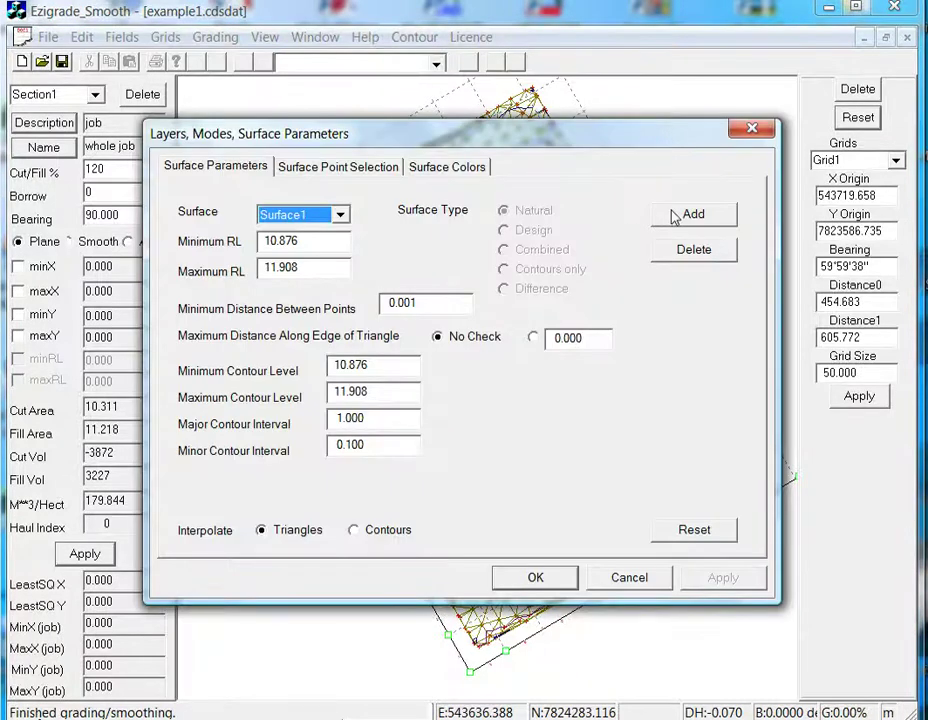
{"action": "left_click", "coordinate": [681, 217]}
{"action": "left_click", "coordinate": [402, 347]}
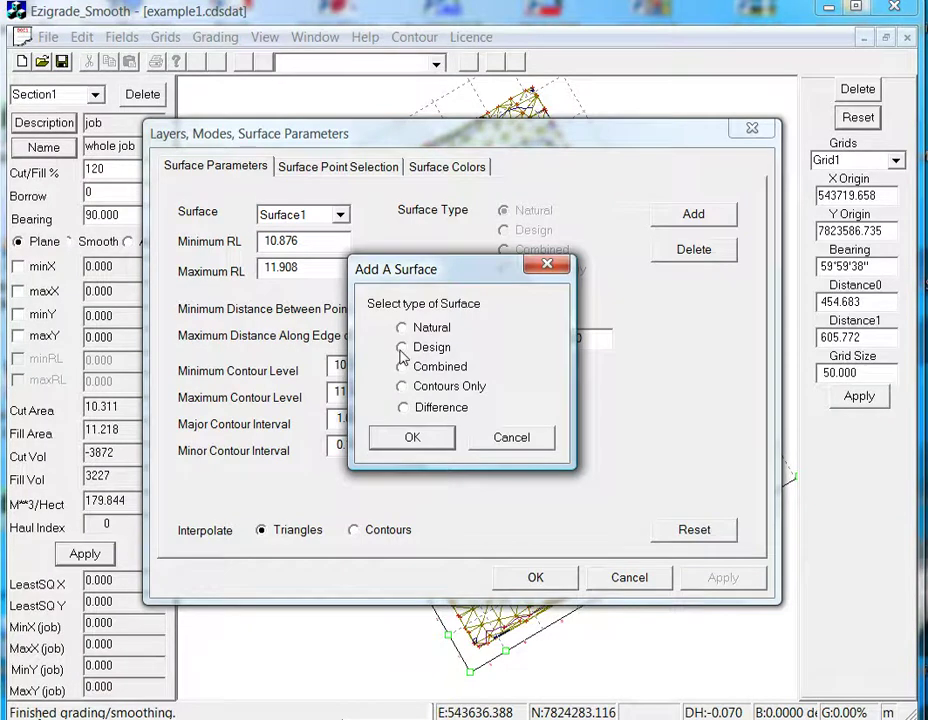
{"action": "left_click", "coordinate": [430, 441]}
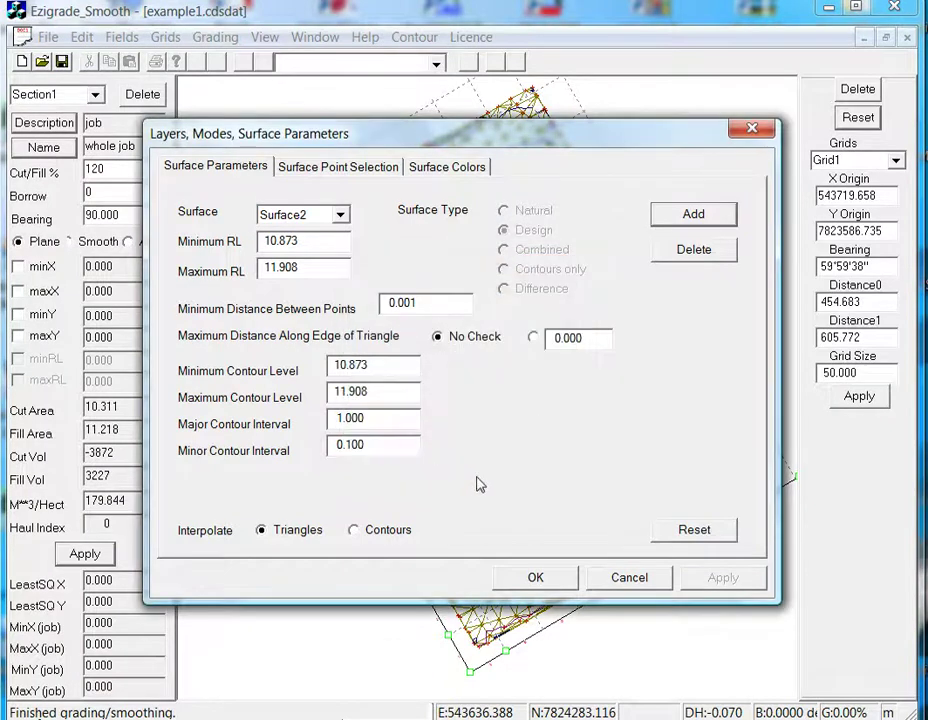
{"action": "left_click", "coordinate": [541, 581]}
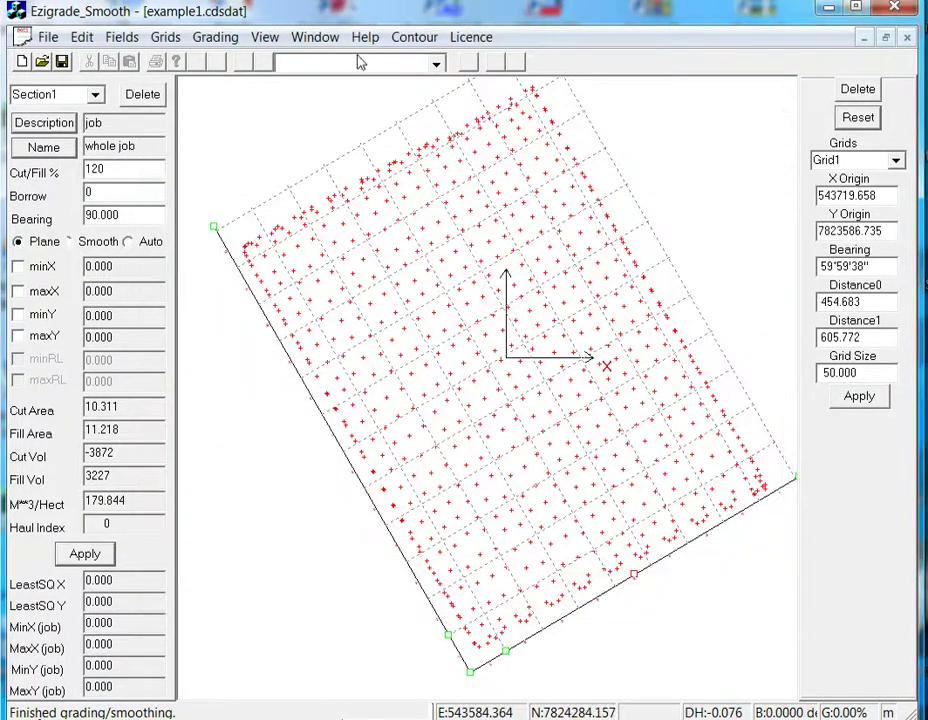
- Form the triangle model of the design surface, then calculate and save its contours
{"action": "left_click", "coordinate": [414, 40]}
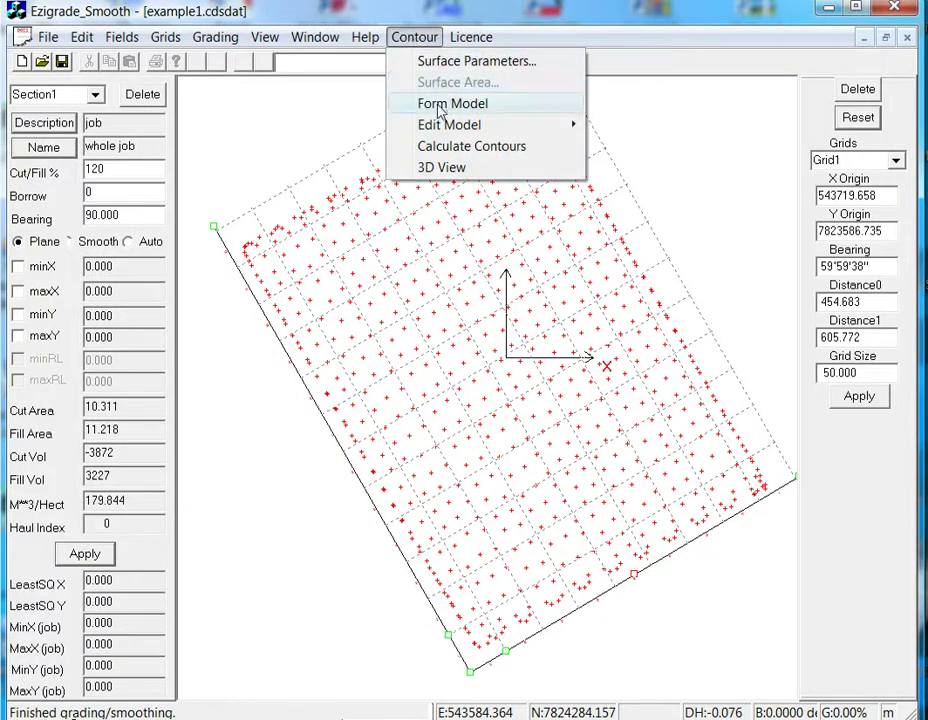
{"action": "left_click", "coordinate": [430, 104]}
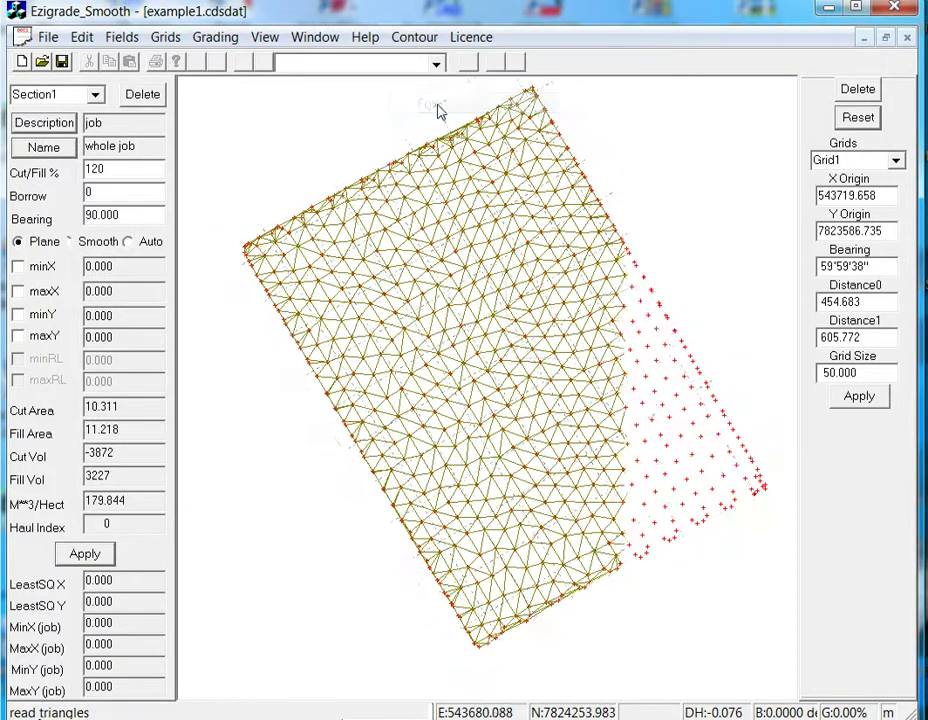
{"action": "left_click", "coordinate": [420, 40]}
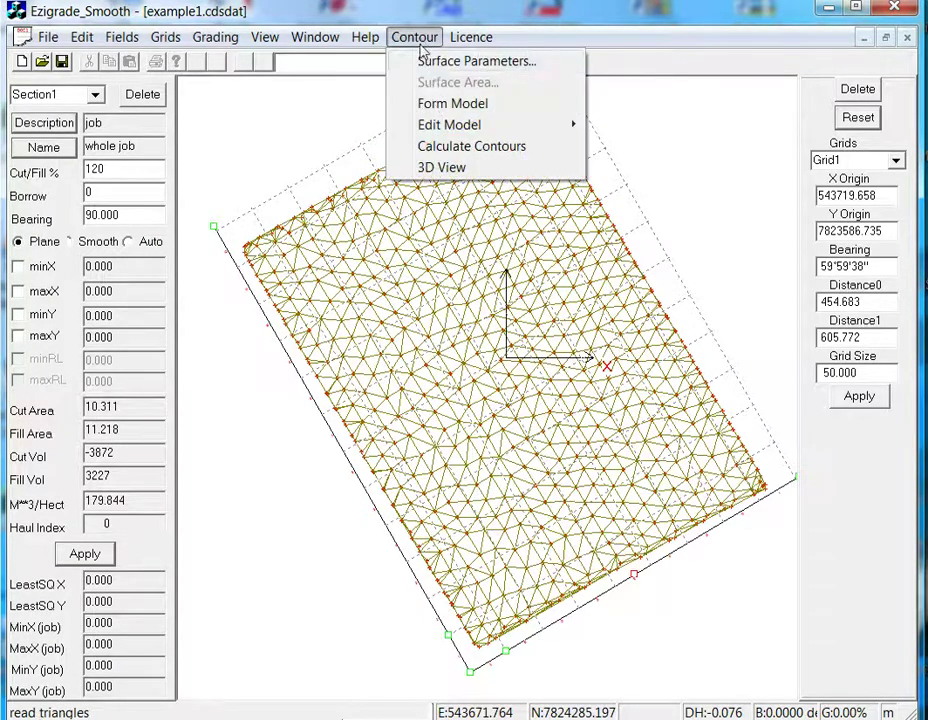
{"action": "left_click", "coordinate": [454, 148]}
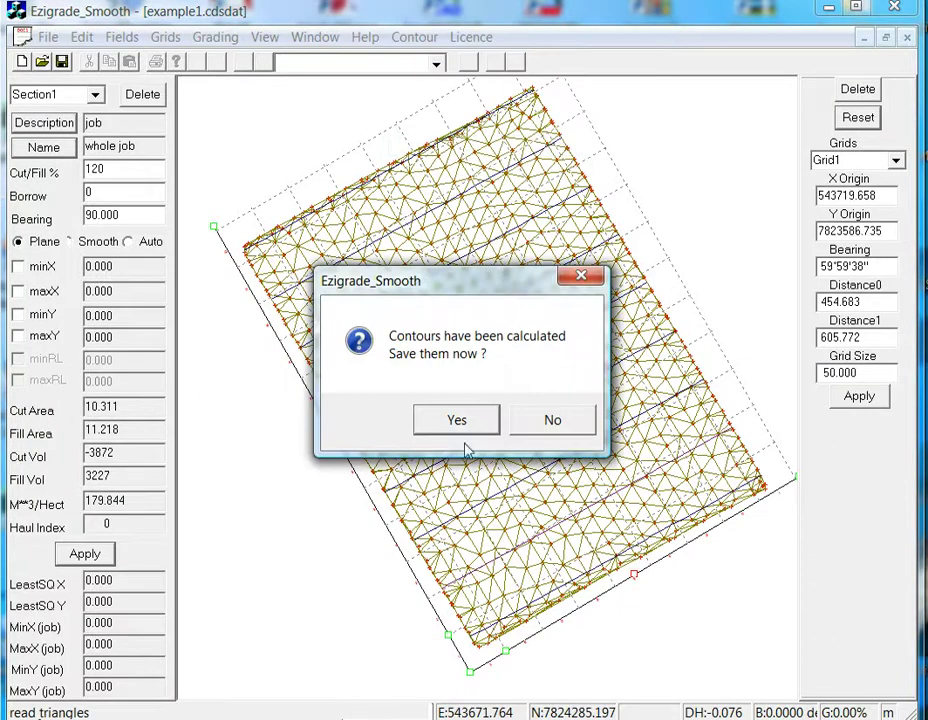
{"action": "left_click", "coordinate": [456, 422]}
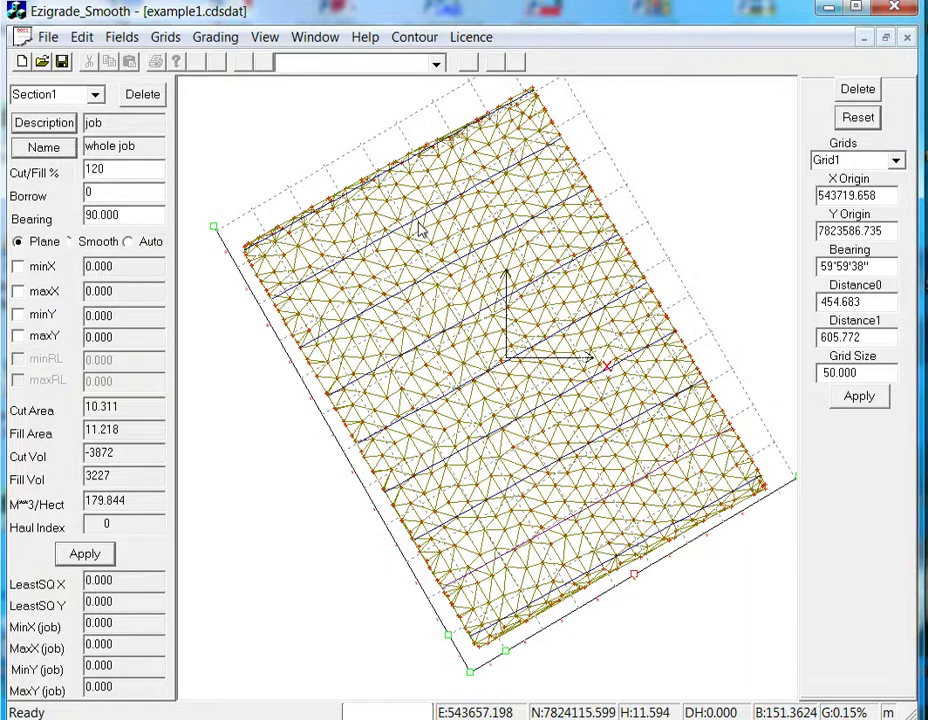
- Add a new surface of type Difference and accept its default surface parameters
{"action": "left_click", "coordinate": [412, 38]}
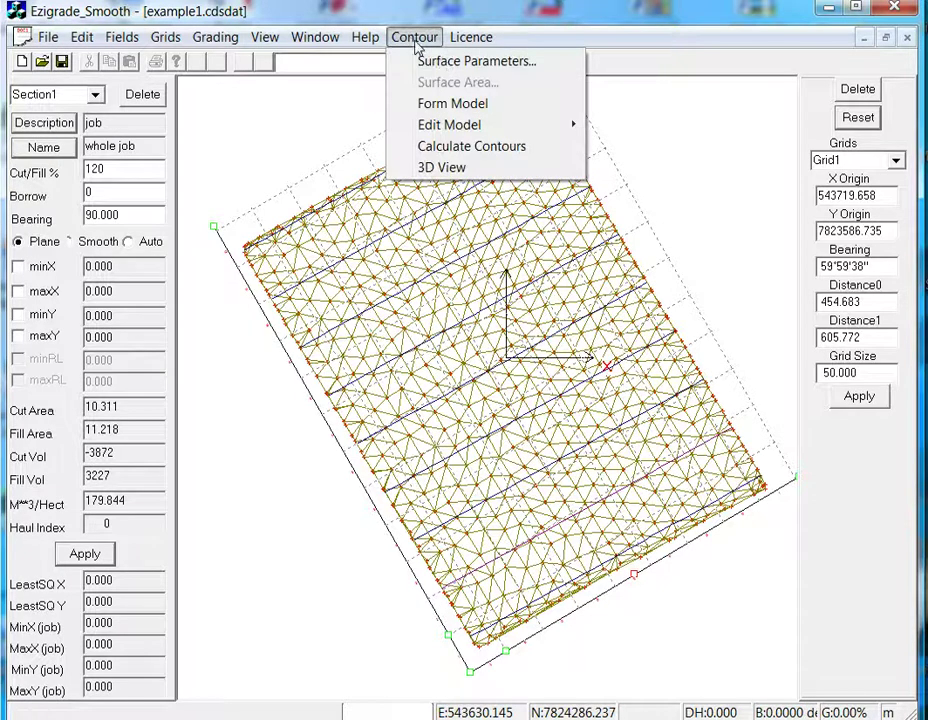
{"action": "left_click", "coordinate": [478, 62]}
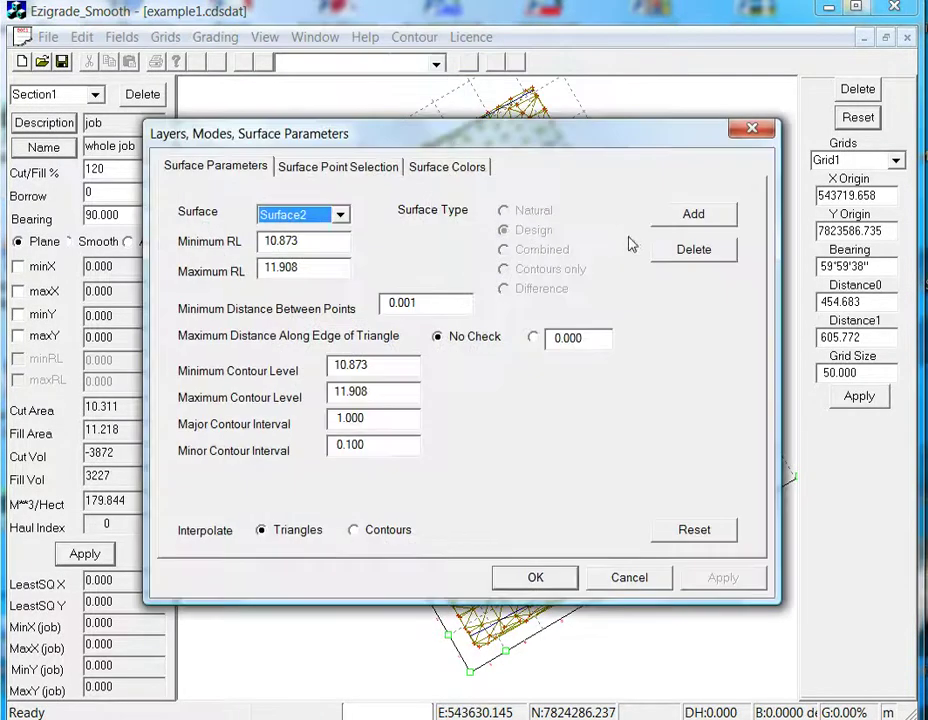
{"action": "left_click", "coordinate": [675, 221]}
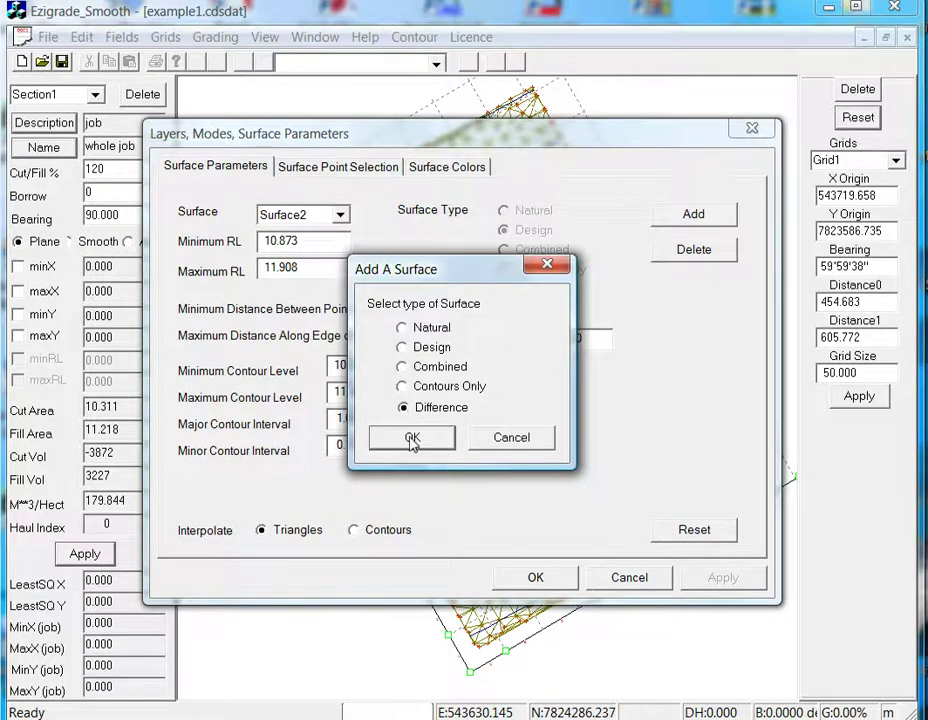
{"action": "left_click", "coordinate": [412, 440]}
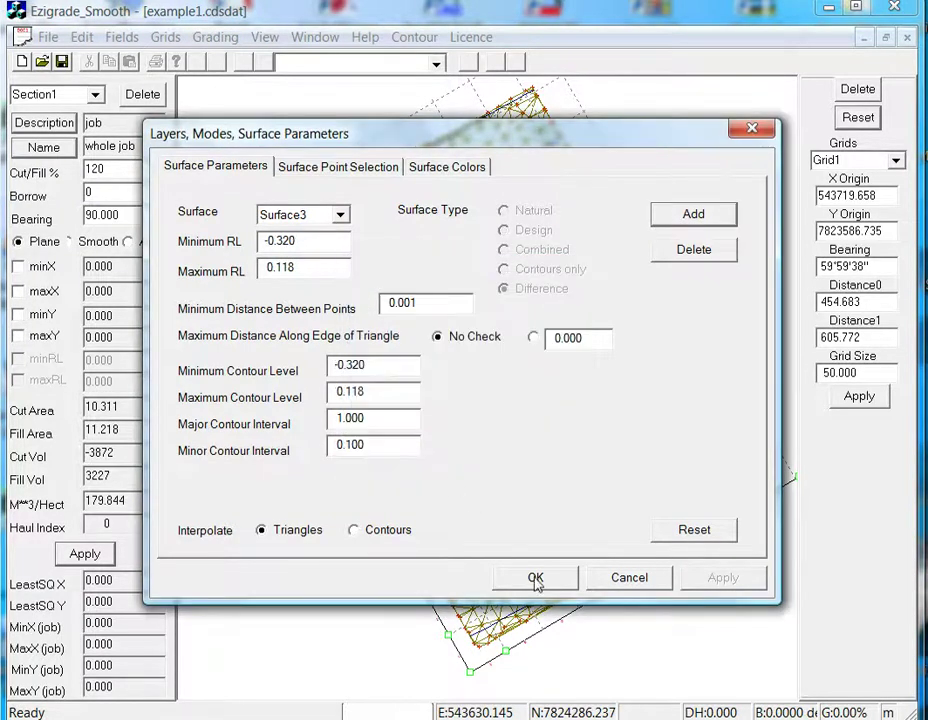
{"action": "left_click", "coordinate": [536, 579]}
- Form the triangle model of the difference surface, then calculate and save its contours
{"action": "left_click", "coordinate": [410, 39]}
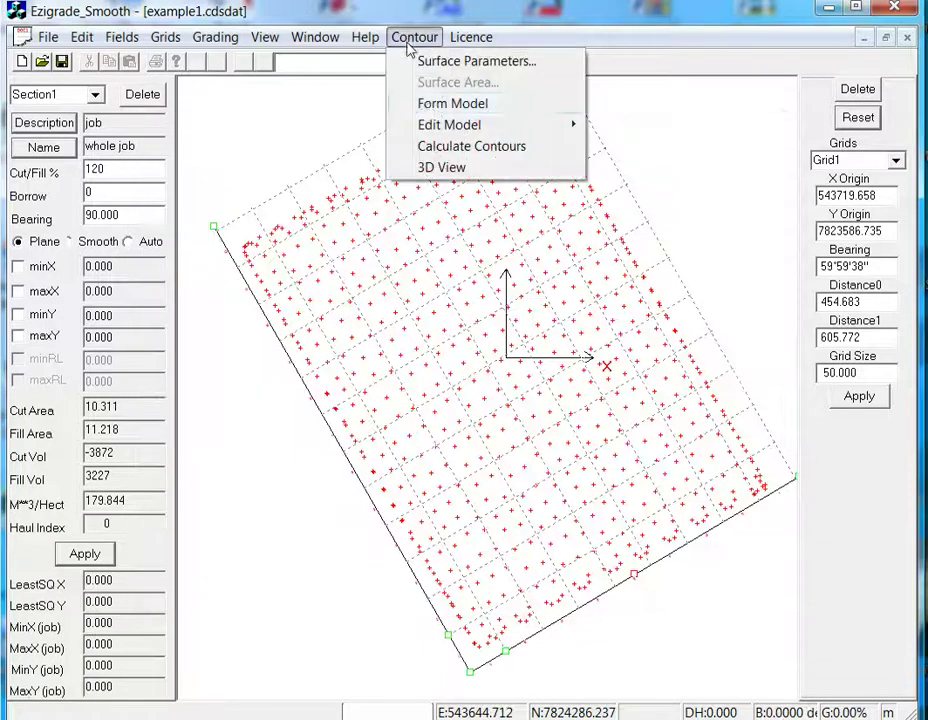
{"action": "left_click", "coordinate": [430, 103]}
{"action": "left_click", "coordinate": [418, 38]}
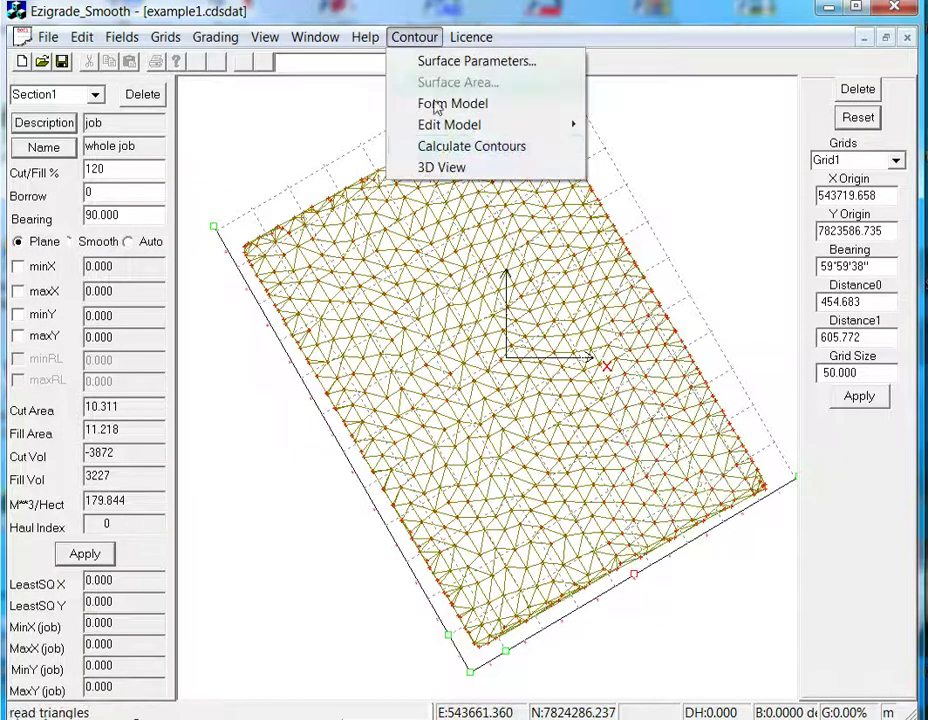
{"action": "left_click", "coordinate": [441, 146]}
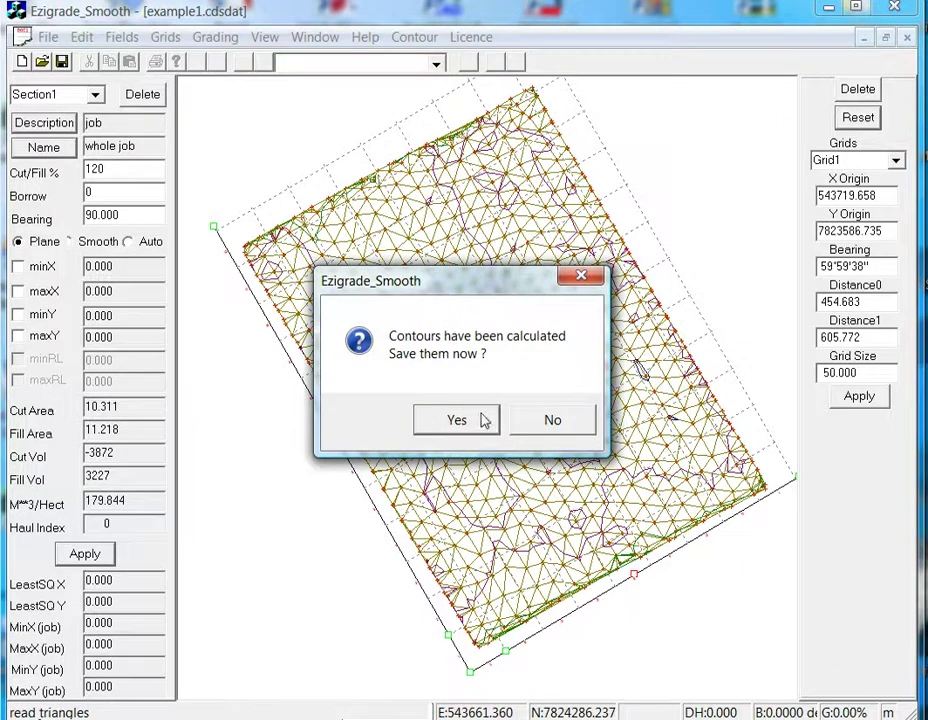
{"action": "left_click", "coordinate": [480, 418]}
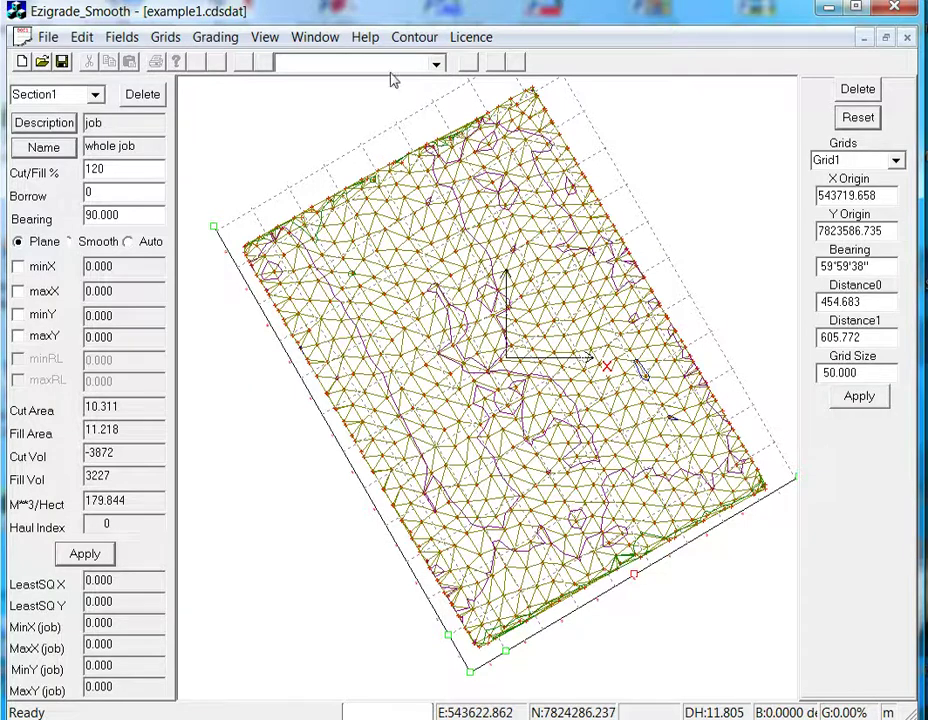
- Restore the saved surface colors for the difference surface and set its color ranges to the cut/fill defaults
{"action": "left_click", "coordinate": [412, 37]}
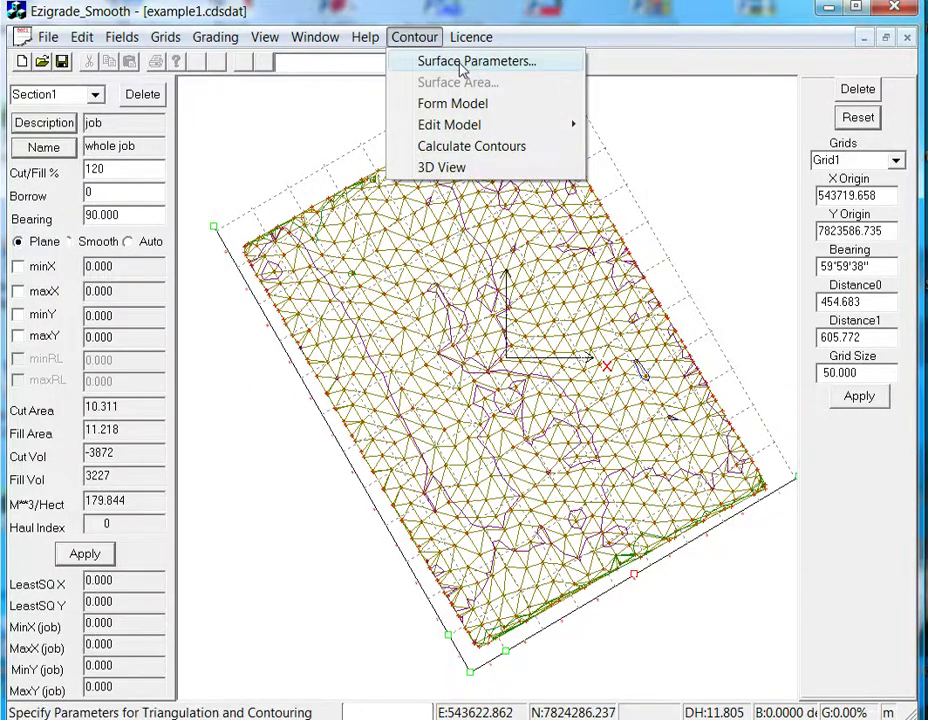
{"action": "left_click", "coordinate": [465, 62]}
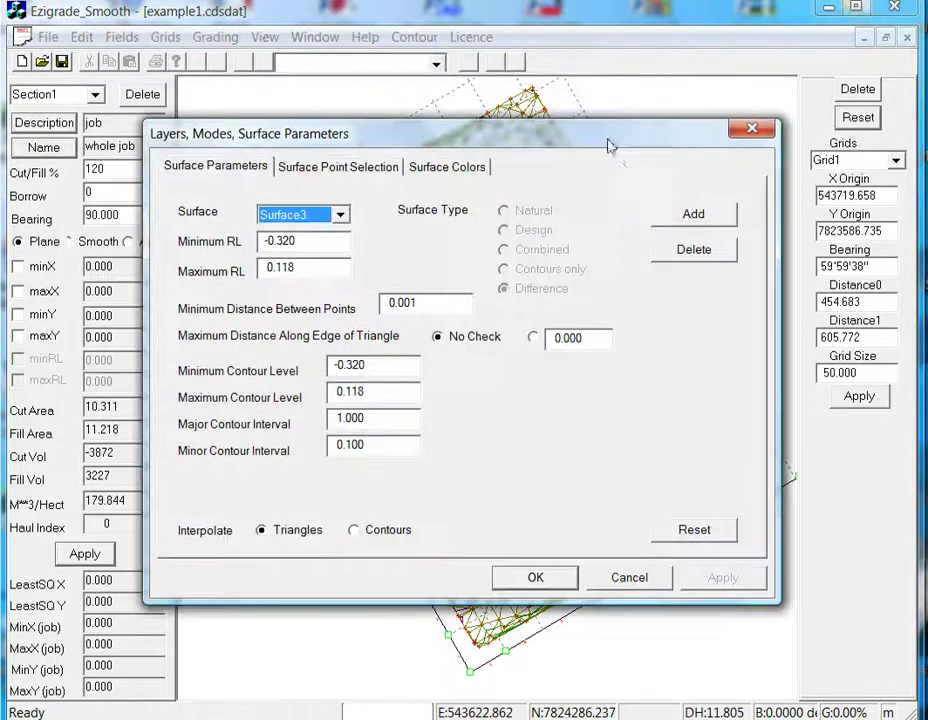
{"action": "left_click", "coordinate": [446, 167]}
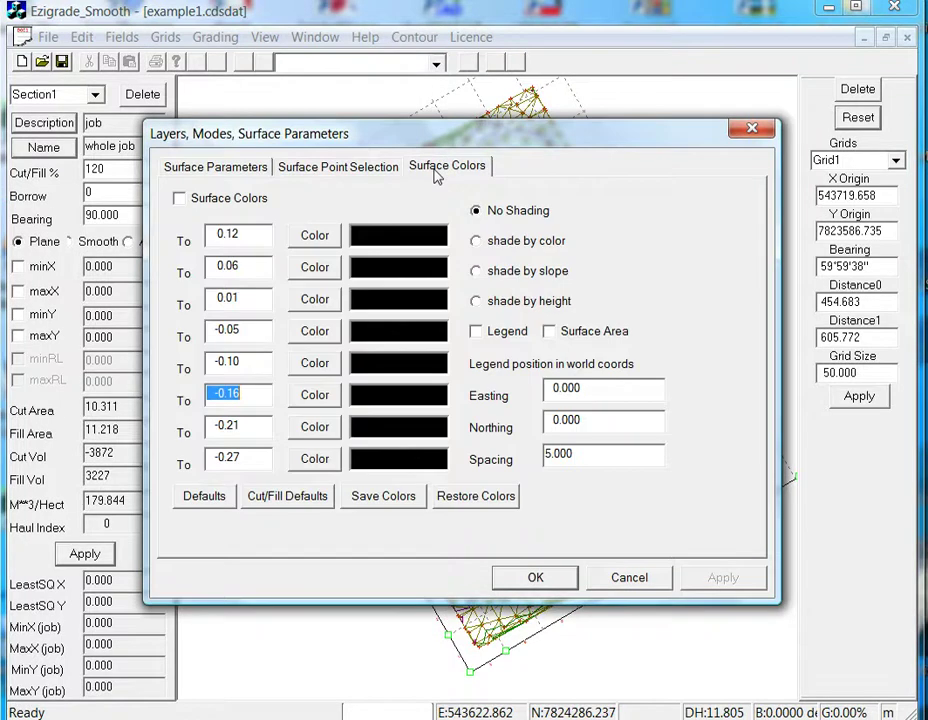
{"action": "left_click", "coordinate": [179, 199]}
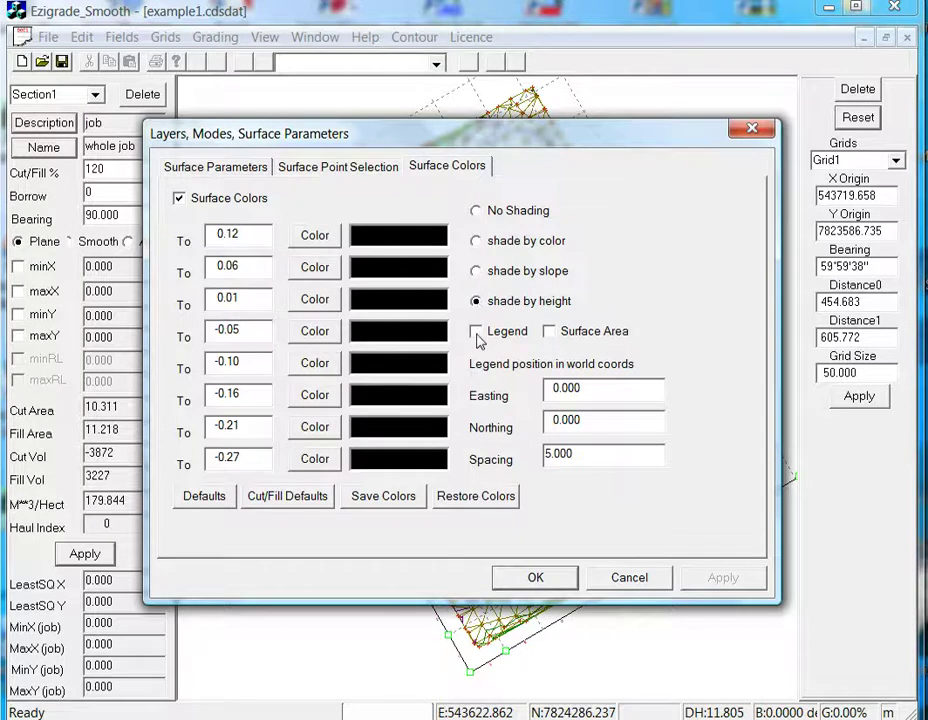
{"action": "left_click", "coordinate": [549, 331]}
{"action": "left_click", "coordinate": [473, 496]}
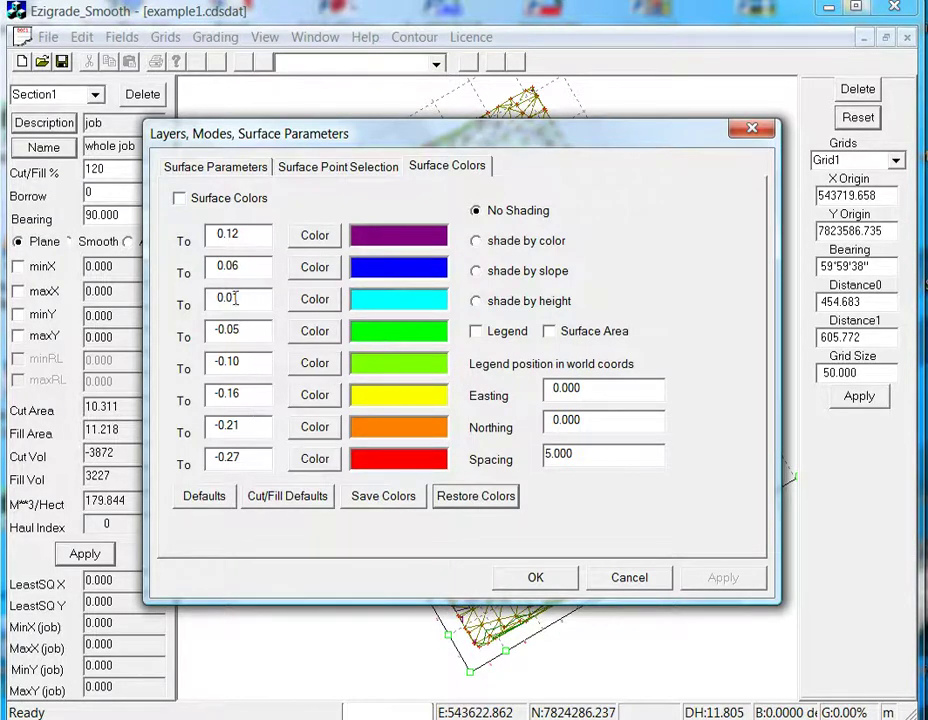
{"action": "left_click", "coordinate": [281, 499]}
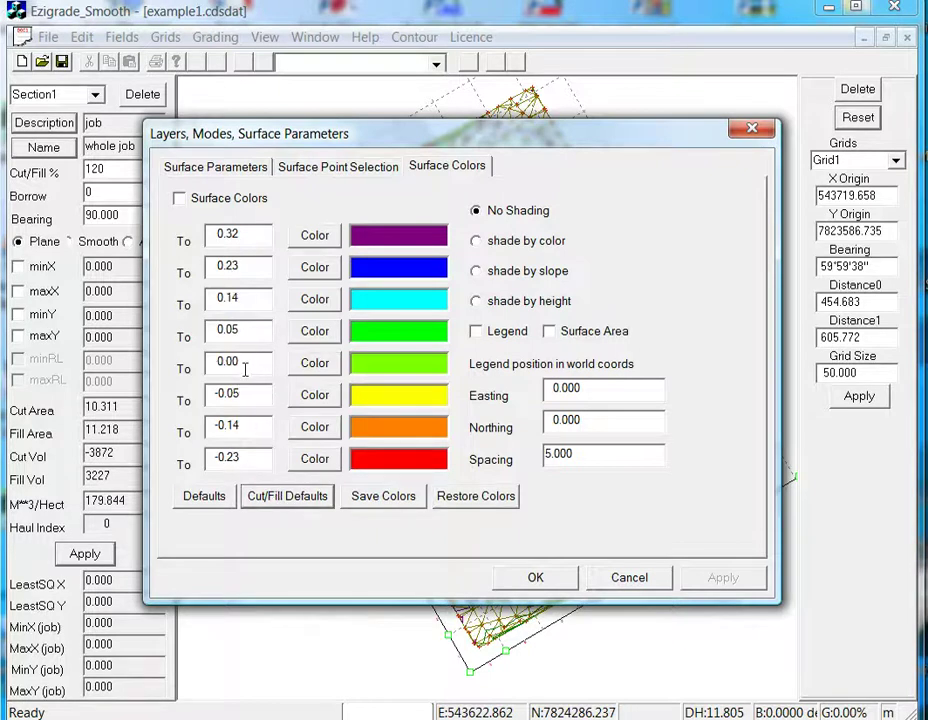
{"action": "left_click", "coordinate": [533, 578]}
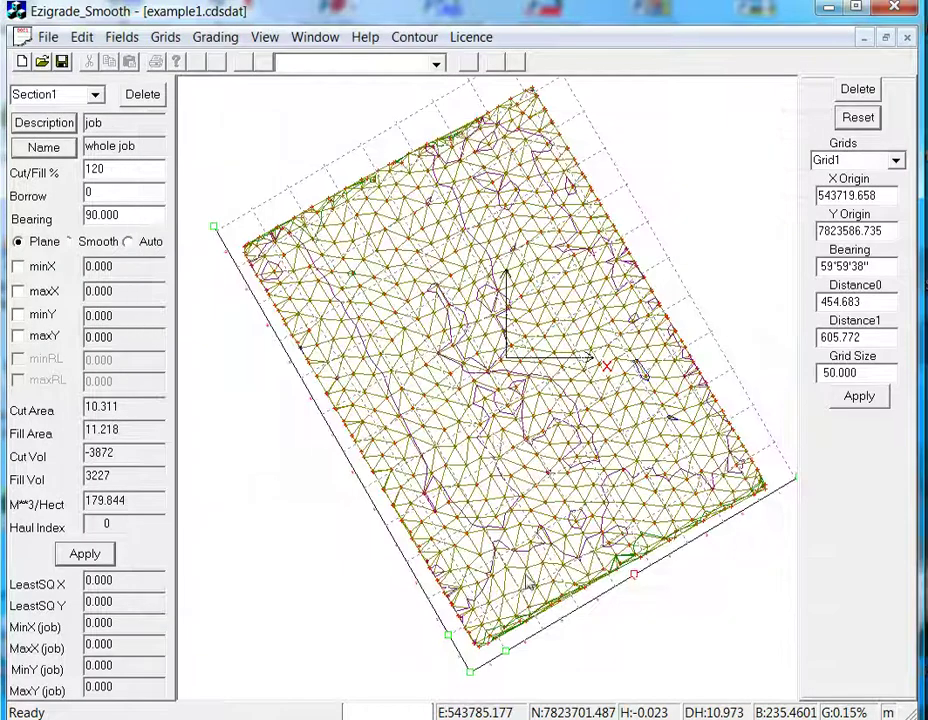
- Enable surface colors for the difference surface
{"action": "left_click", "coordinate": [414, 40]}
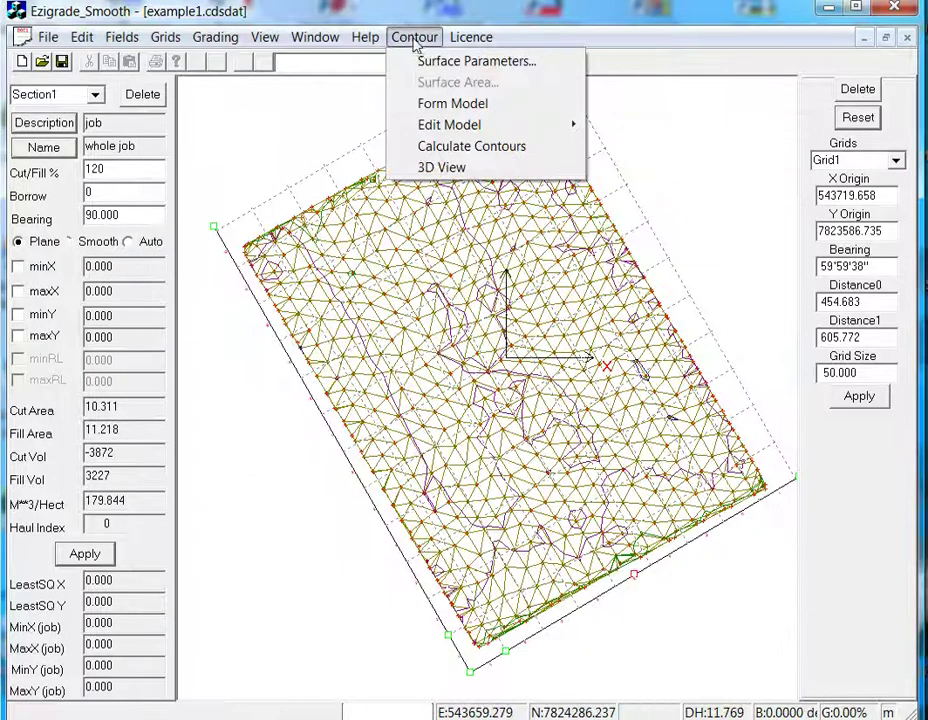
{"action": "left_click", "coordinate": [430, 63]}
{"action": "left_click", "coordinate": [447, 165]}
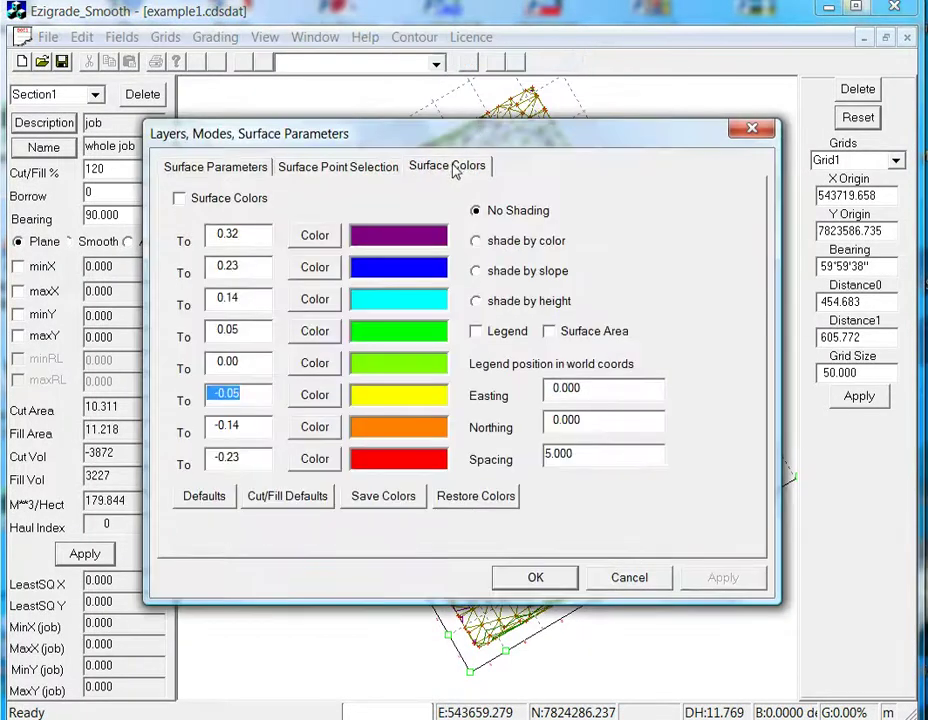
{"action": "left_click", "coordinate": [180, 200]}
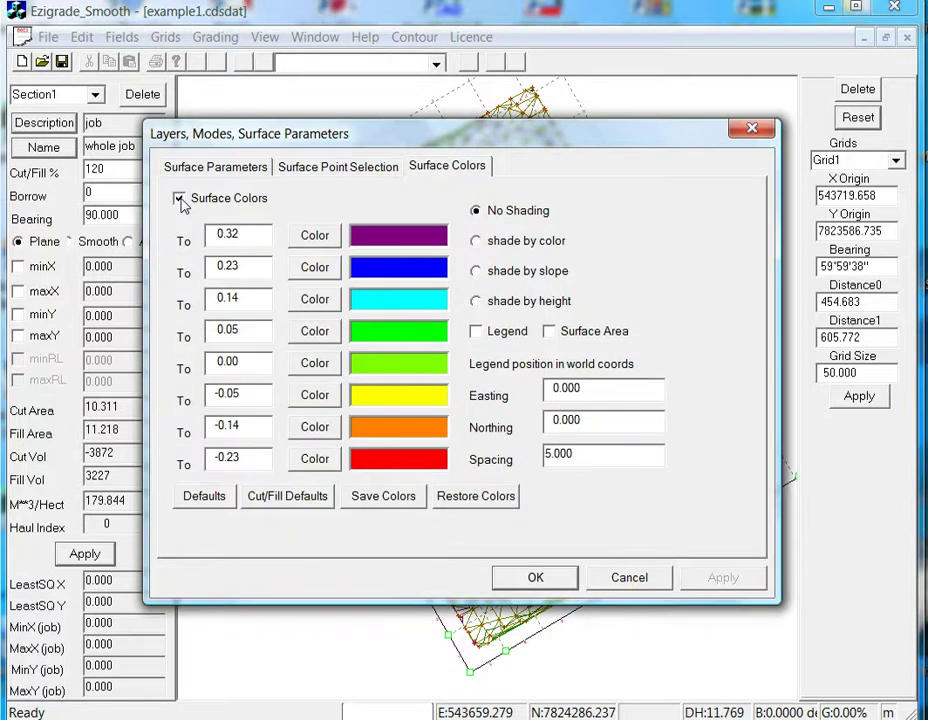
{"action": "left_click", "coordinate": [530, 576]}
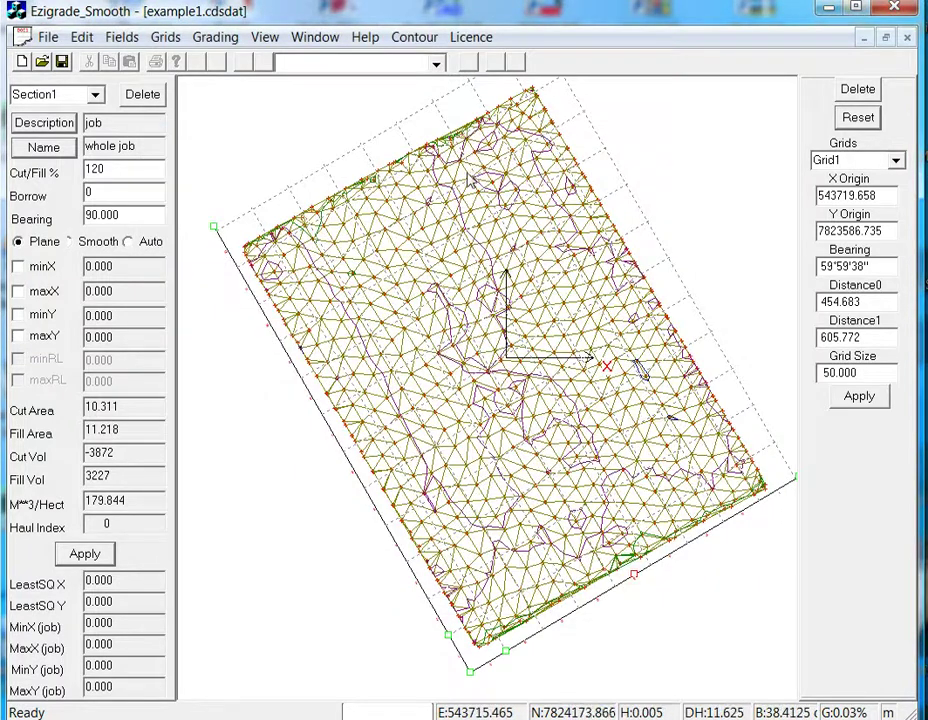
- Shade the difference surface by height and show a legend with the surface area of each range
{"action": "scroll", "coordinate": [467, 180], "scroll_direction": "up", "scroll_amount": 1}
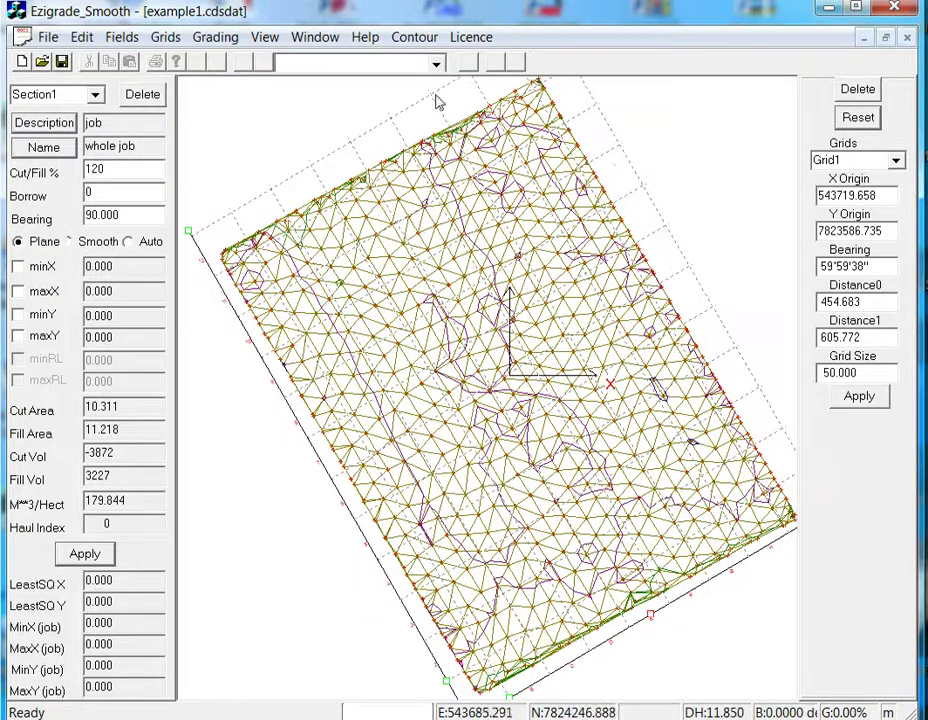
{"action": "left_click", "coordinate": [428, 37]}
{"action": "left_click", "coordinate": [465, 63]}
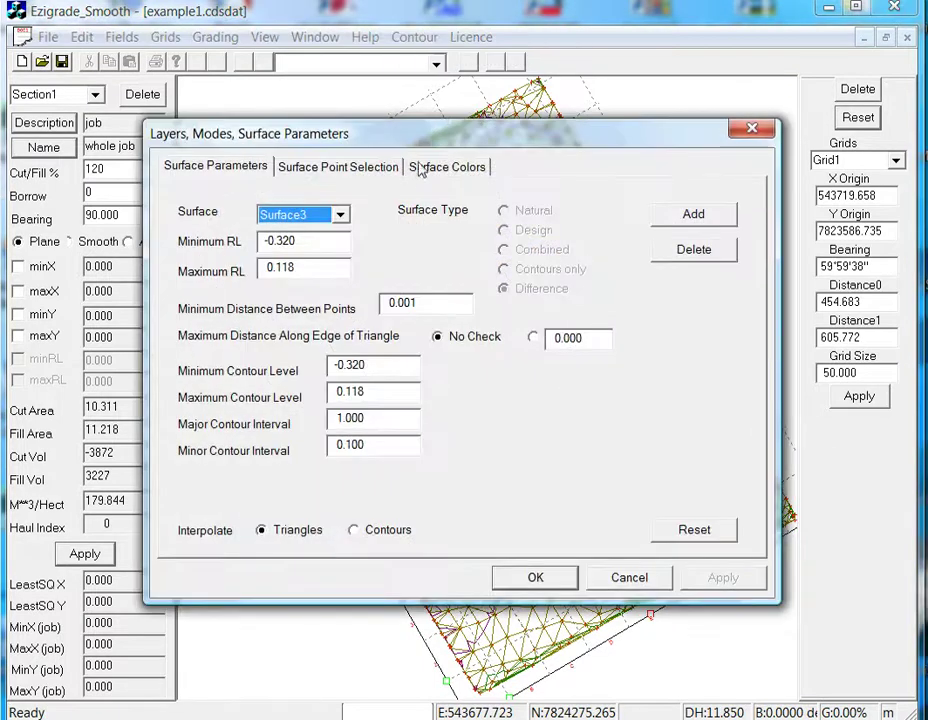
{"action": "left_click", "coordinate": [418, 166]}
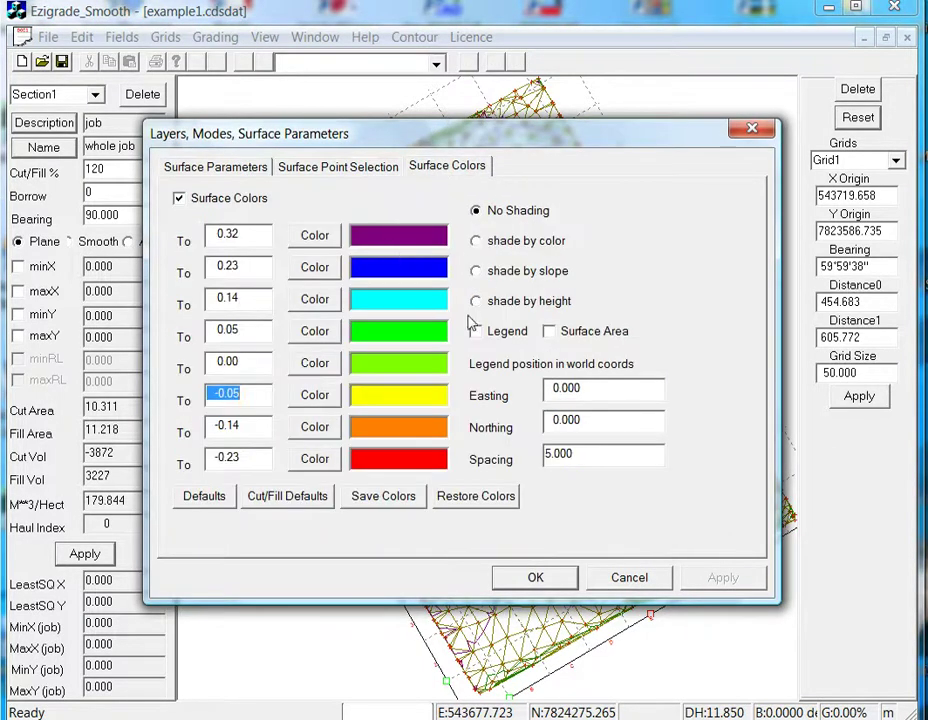
{"action": "left_click", "coordinate": [476, 303]}
{"action": "left_click", "coordinate": [476, 332]}
{"action": "left_click", "coordinate": [547, 332]}
{"action": "left_click", "coordinate": [535, 577]}
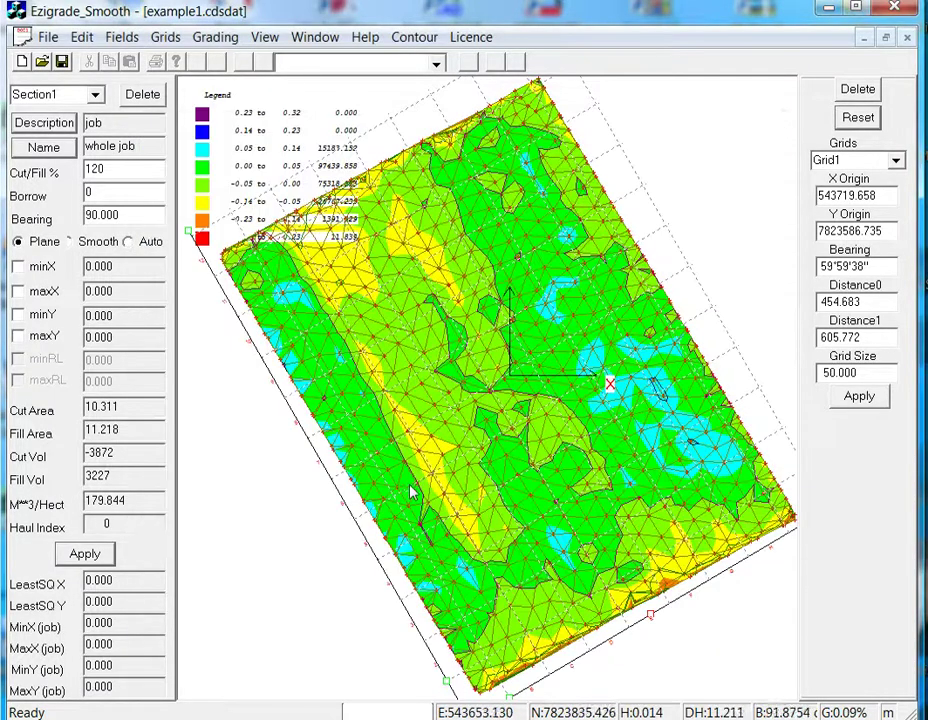